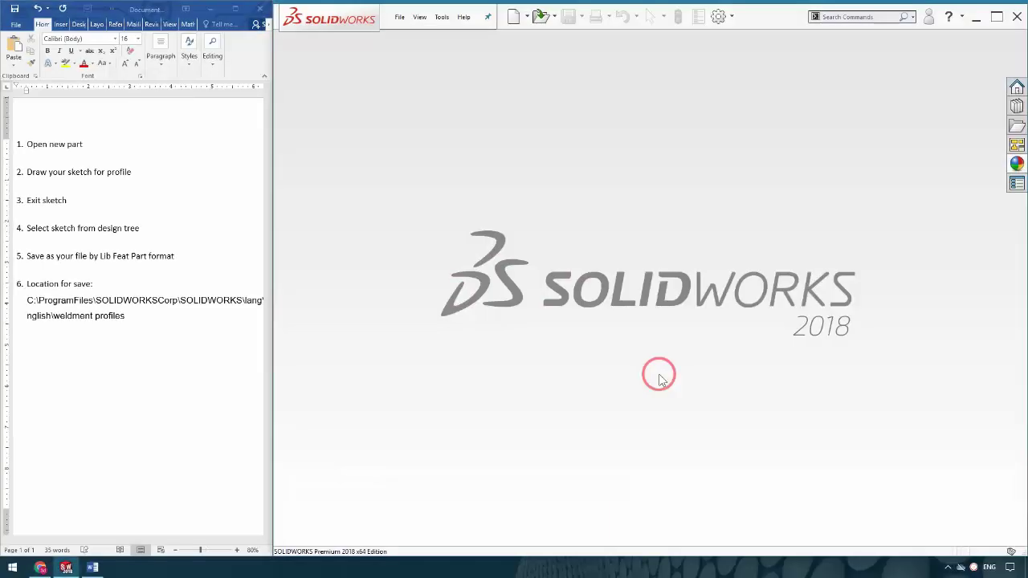
# - Create a new blank Part document, Part2
pyautogui.tripleClick(33, 147)
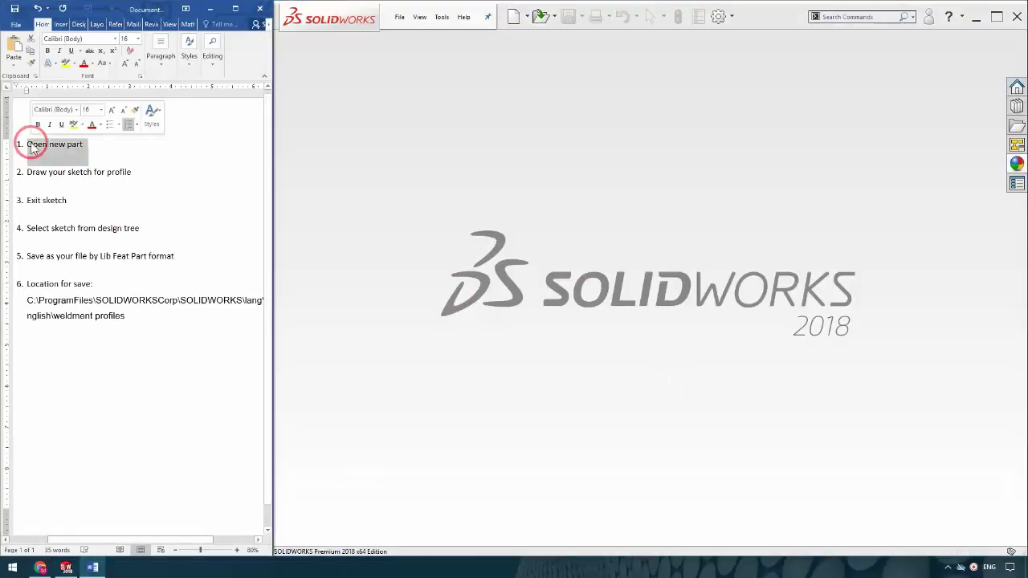
pyautogui.click(514, 16)
pyautogui.click(559, 360)
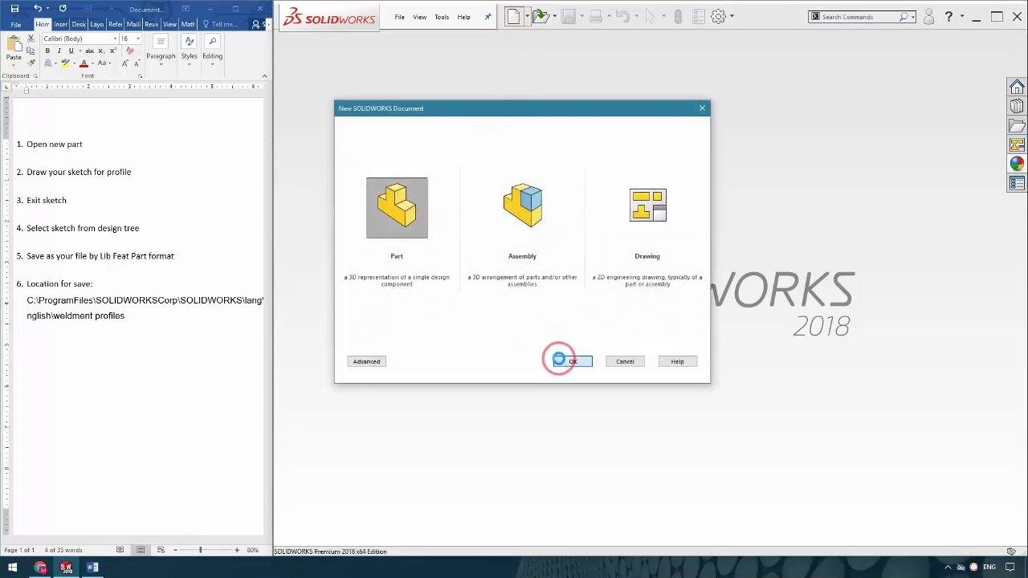
pyautogui.click(294, 230)
# - Start a new sketch on the Front Plane
pyautogui.click(91, 172)
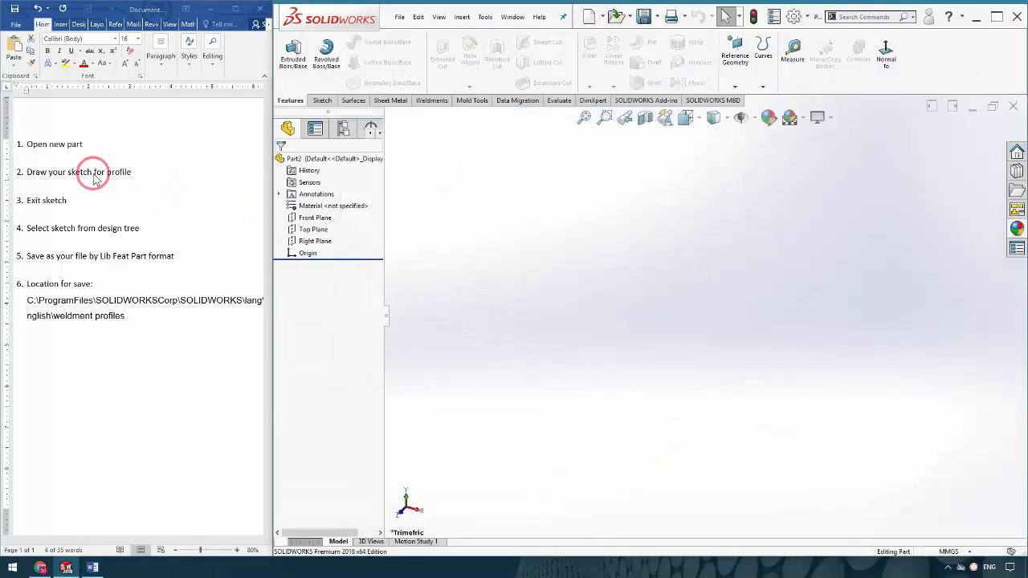
pyautogui.tripleClick(93, 176)
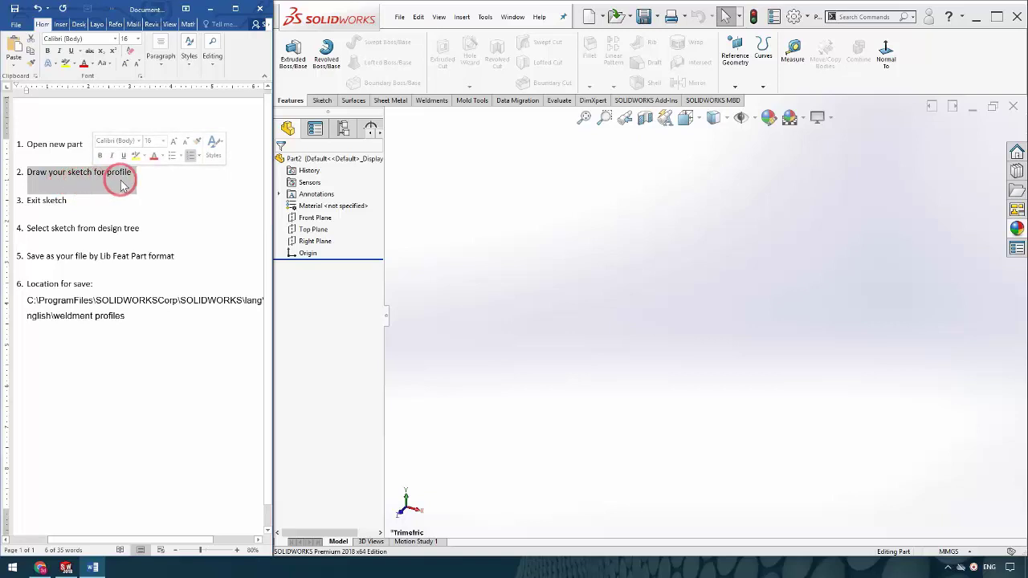
pyautogui.click(450, 225)
pyautogui.click(315, 218)
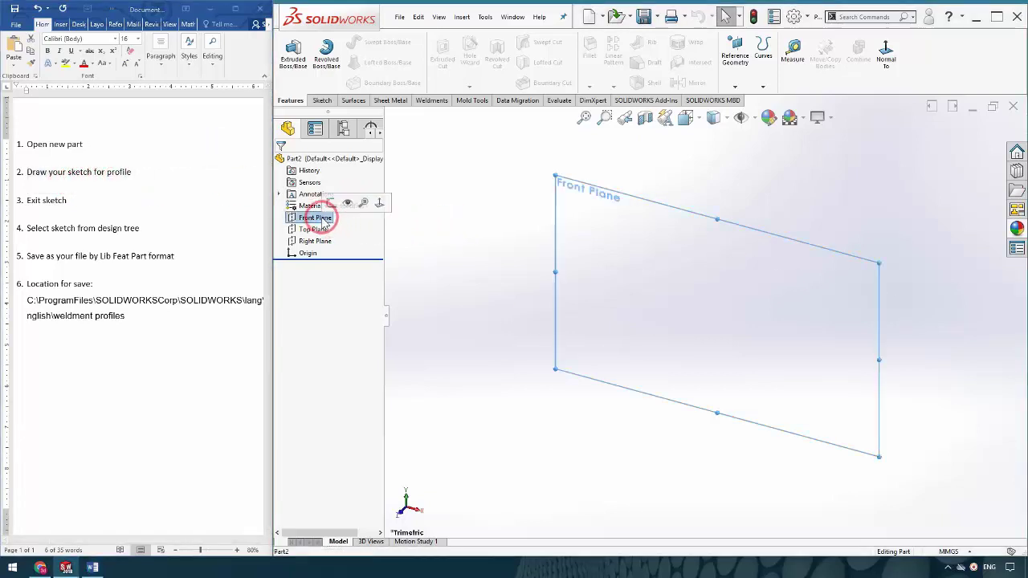
pyautogui.click(330, 206)
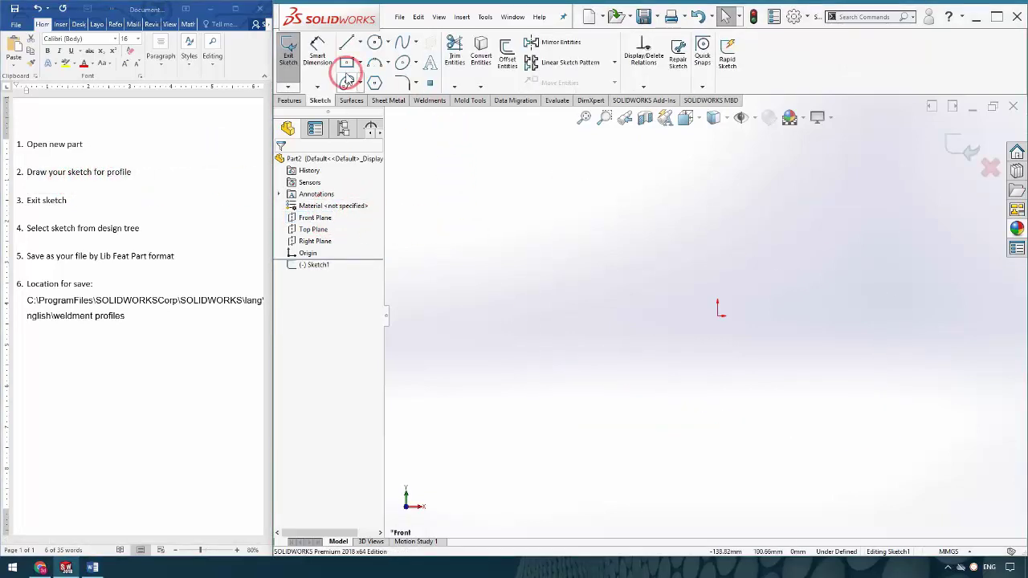
# - Draw a larger and a smaller six-sided polygon, both centred on the origin
pyautogui.click(374, 83)
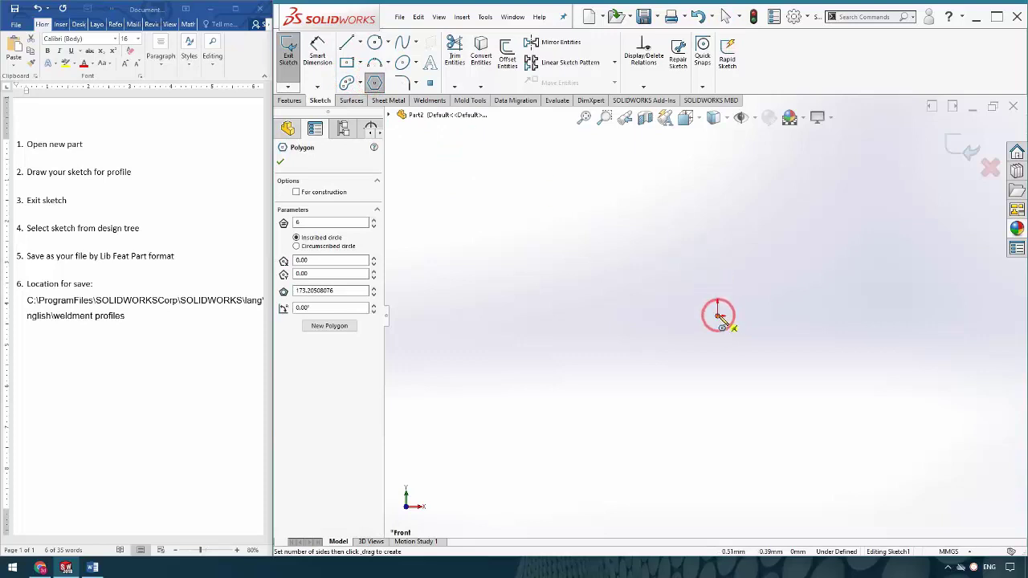
pyautogui.moveTo(719, 316); pyautogui.dragTo(619, 316)
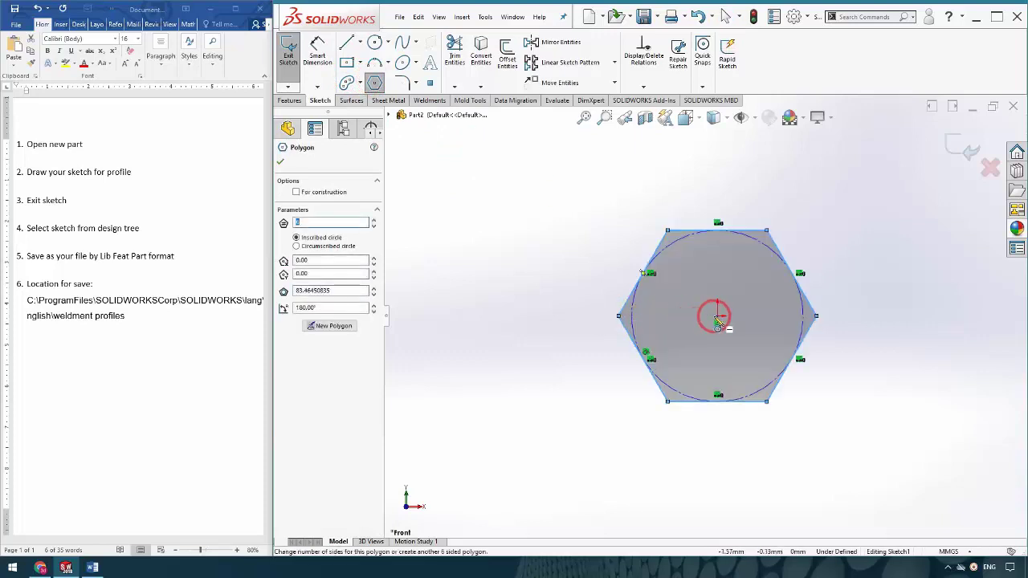
pyautogui.moveTo(719, 316); pyautogui.dragTo(643, 316)
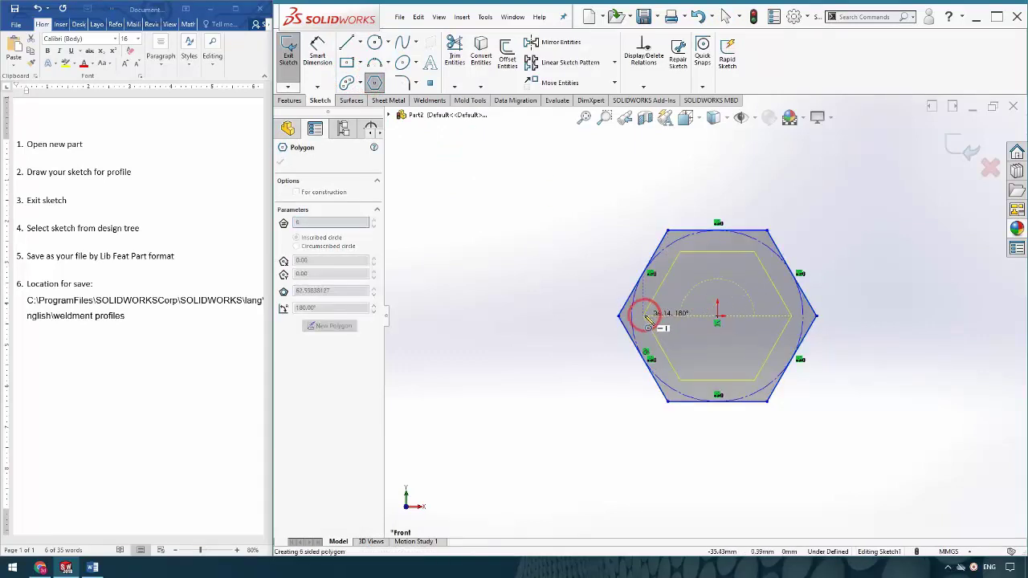
pyautogui.click(317, 53)
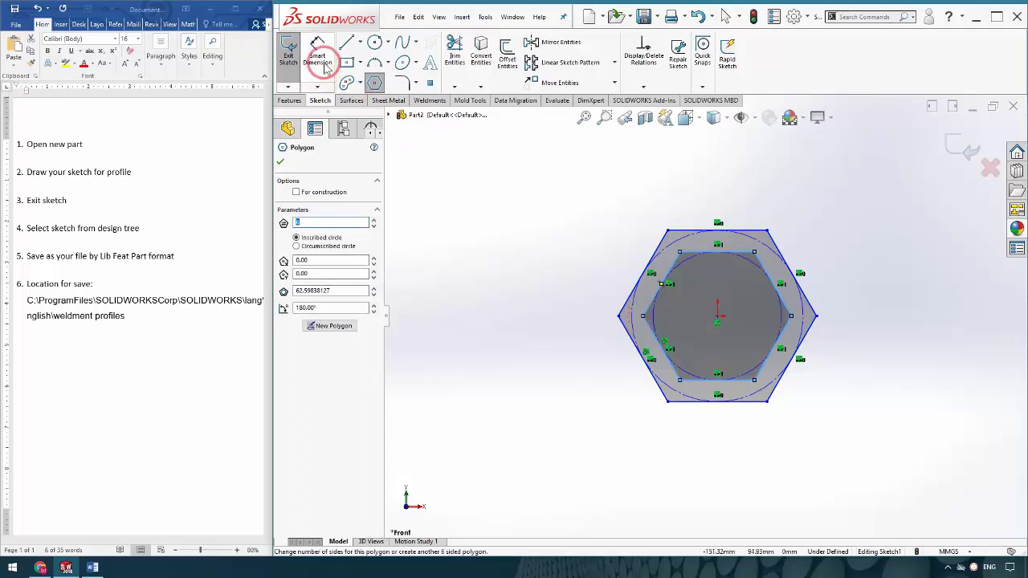
# - Dimension the outer hexagon's top edge 50 and the inner hexagon's top edge 40
pyautogui.click(701, 233)
pyautogui.click(703, 201)
pyautogui.write('50')
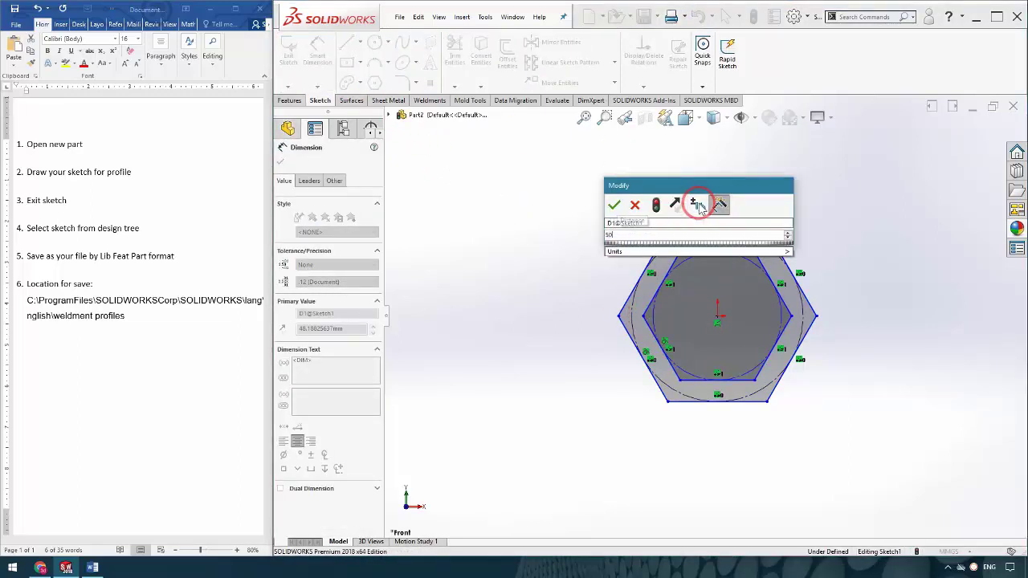
pyautogui.press('Return')
pyautogui.click(737, 253)
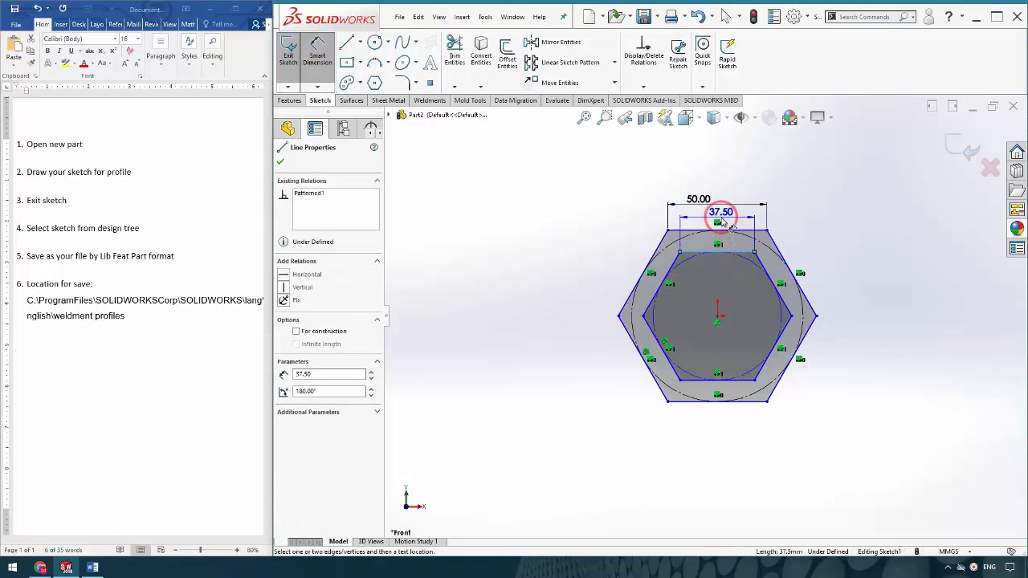
pyautogui.click(727, 225)
pyautogui.write('40')
pyautogui.press('Return')
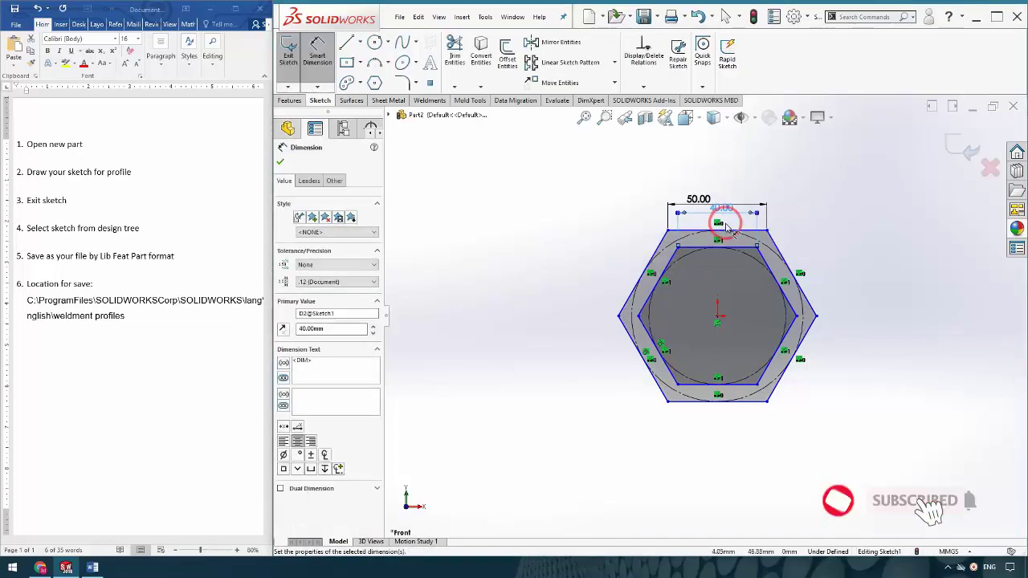
# - Make the outer hexagon's right corner horizontal with the origin, then exit the sketch
pyautogui.press('Escape')
pyautogui.click(794, 317)
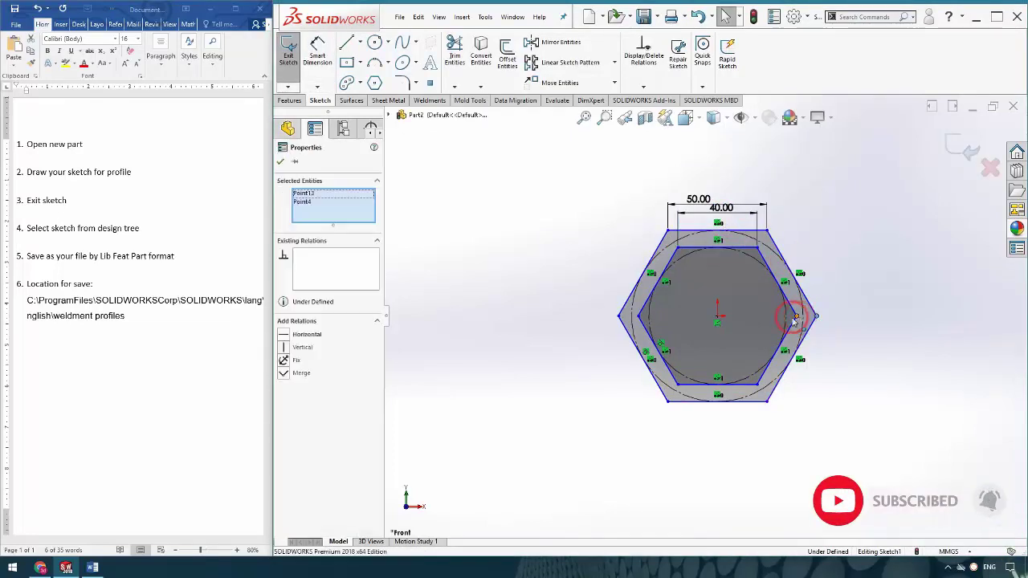
pyautogui.keyDown('ctrl'); pyautogui.click(718, 318); pyautogui.keyUp('ctrl')
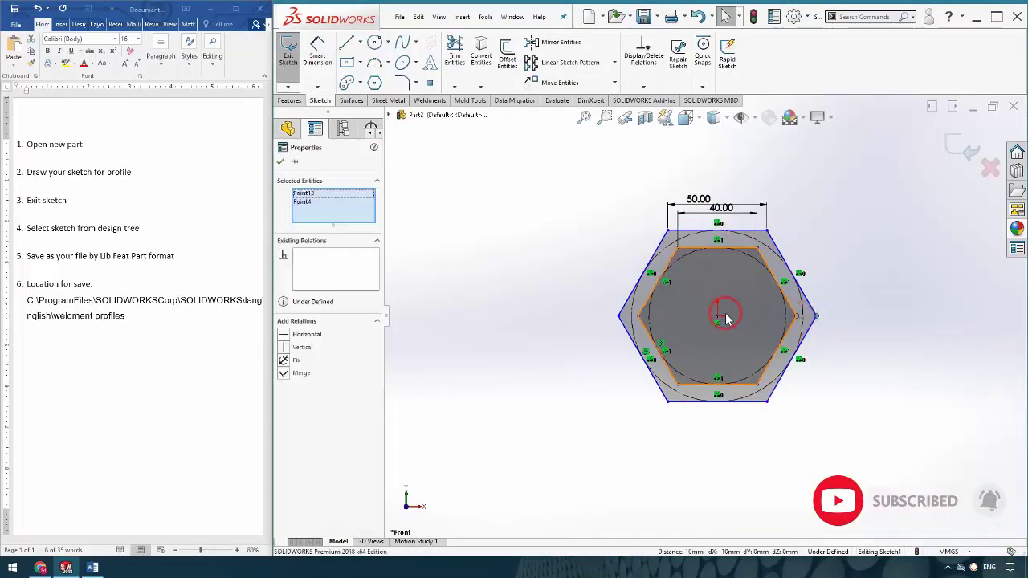
pyautogui.click(302, 336)
pyautogui.click(496, 373)
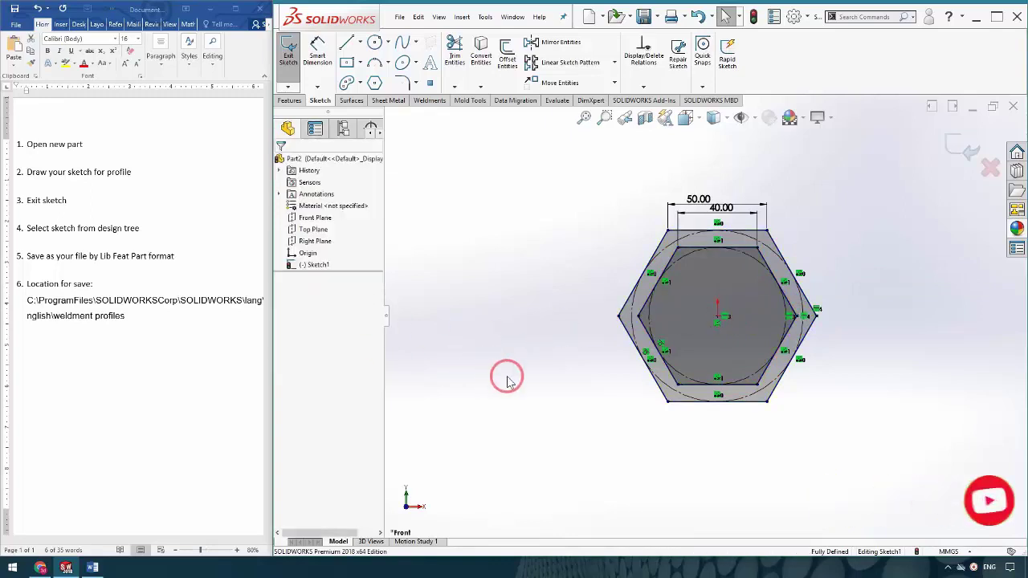
pyautogui.click(954, 141)
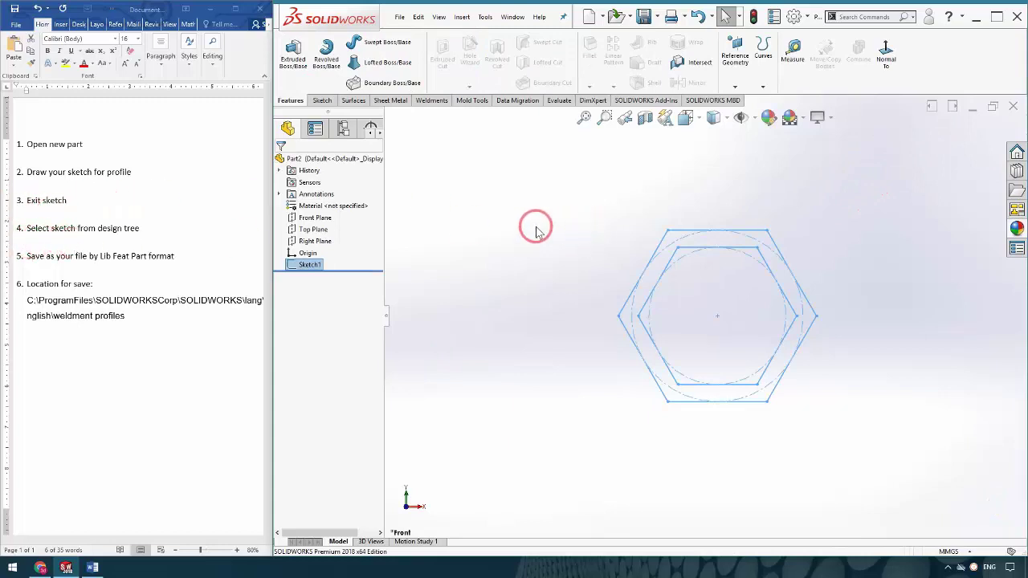
# - Select Sketch1 and bring up the Save As dialog for the part
pyautogui.click(308, 266)
pyautogui.click(307, 266)
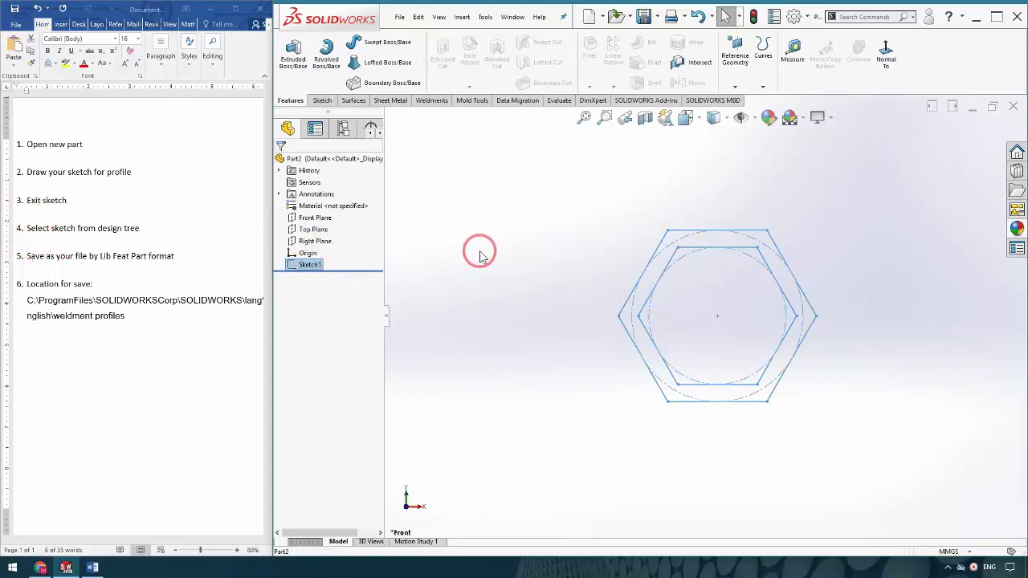
pyautogui.click(399, 16)
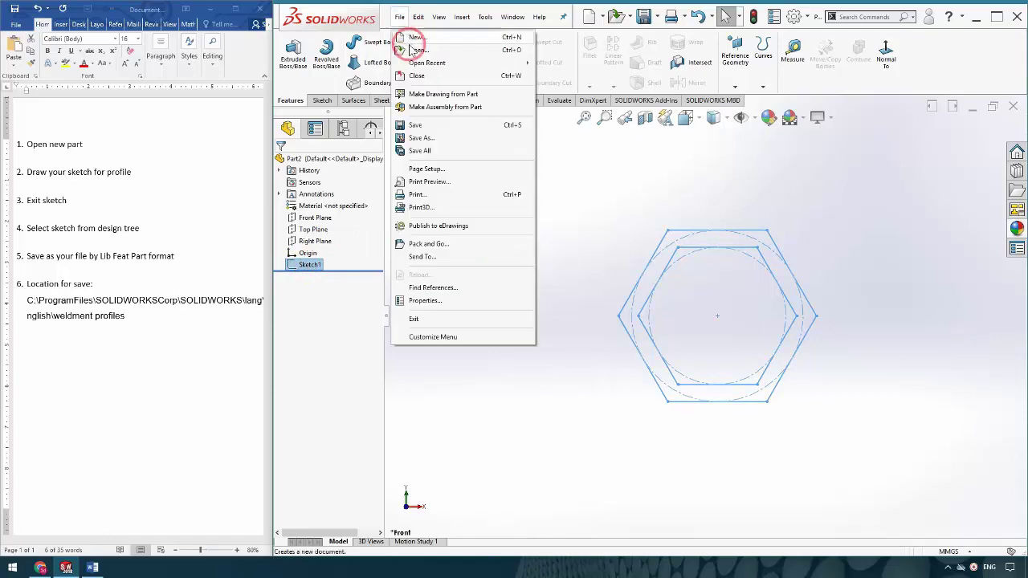
pyautogui.click(429, 138)
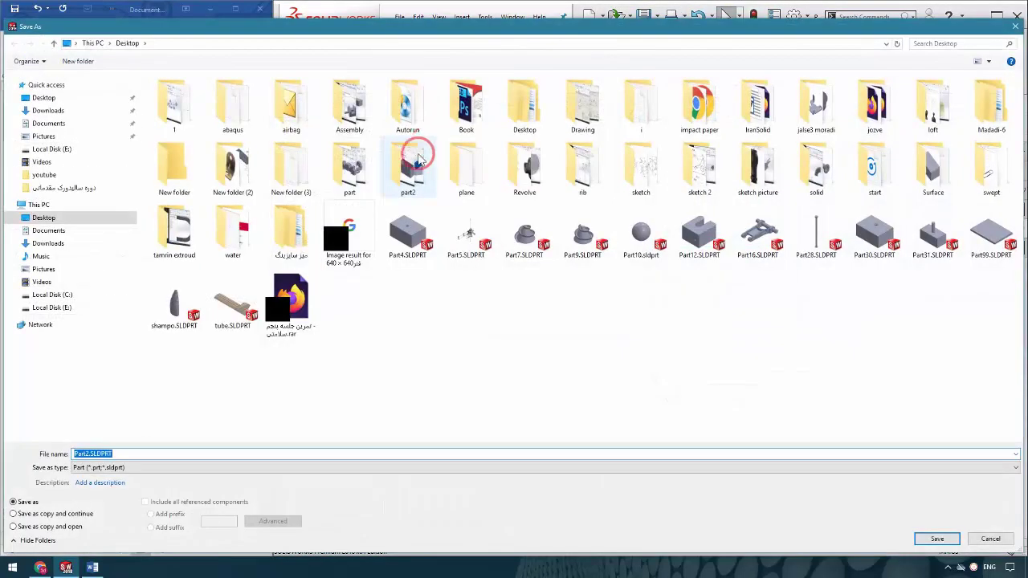
# - Save the part as Lib Feat Part 5040.SLDLFP on the Desktop, accepting the warnings
pyautogui.click(44, 217)
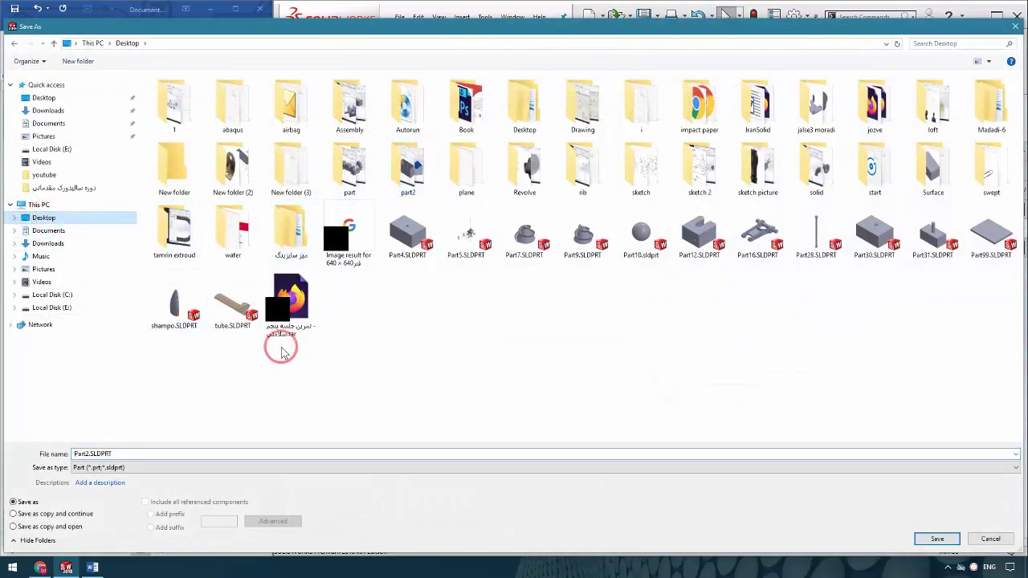
pyautogui.click(84, 469)
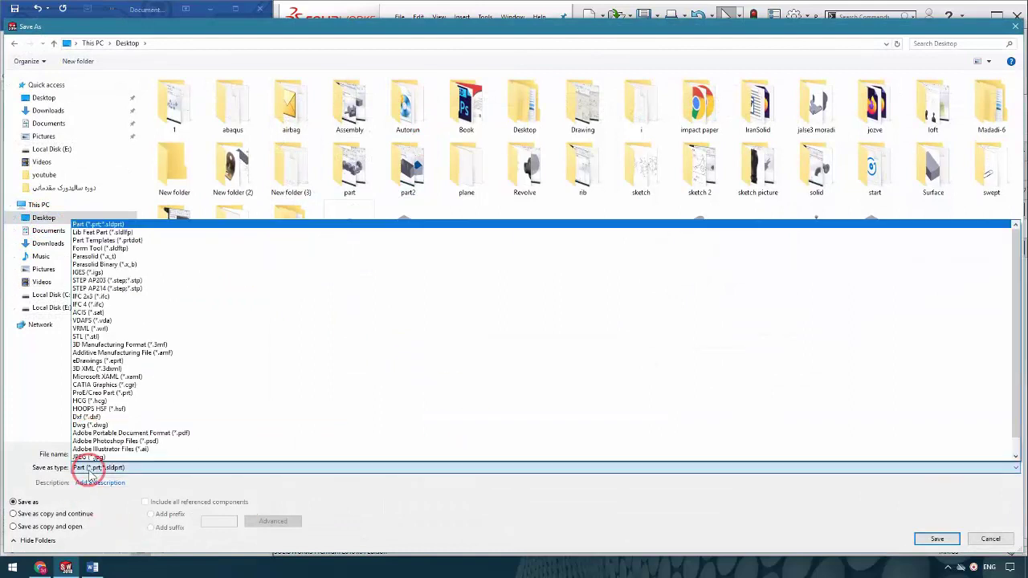
pyautogui.click(104, 232)
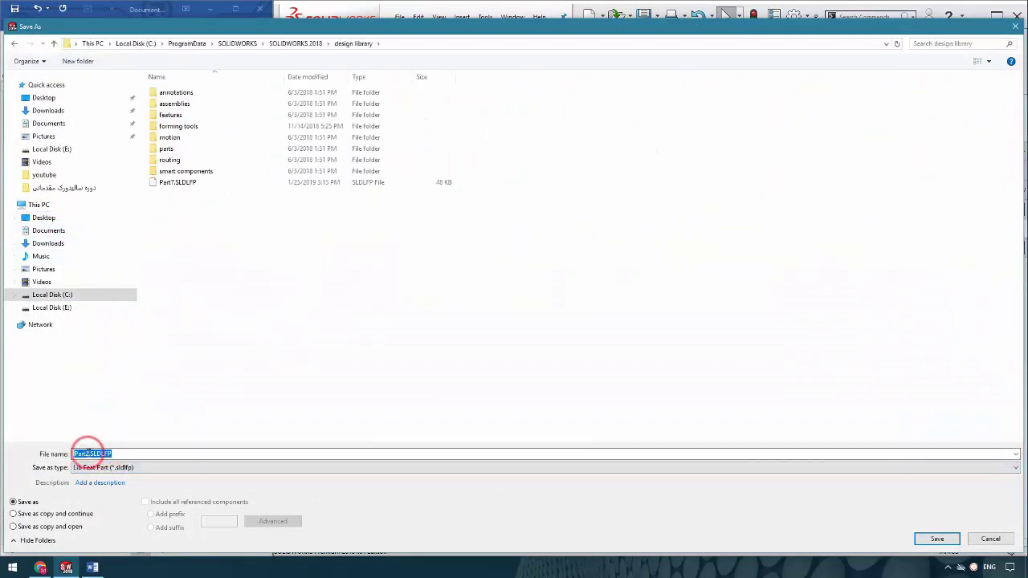
pyautogui.click(95, 483)
pyautogui.write('5040')
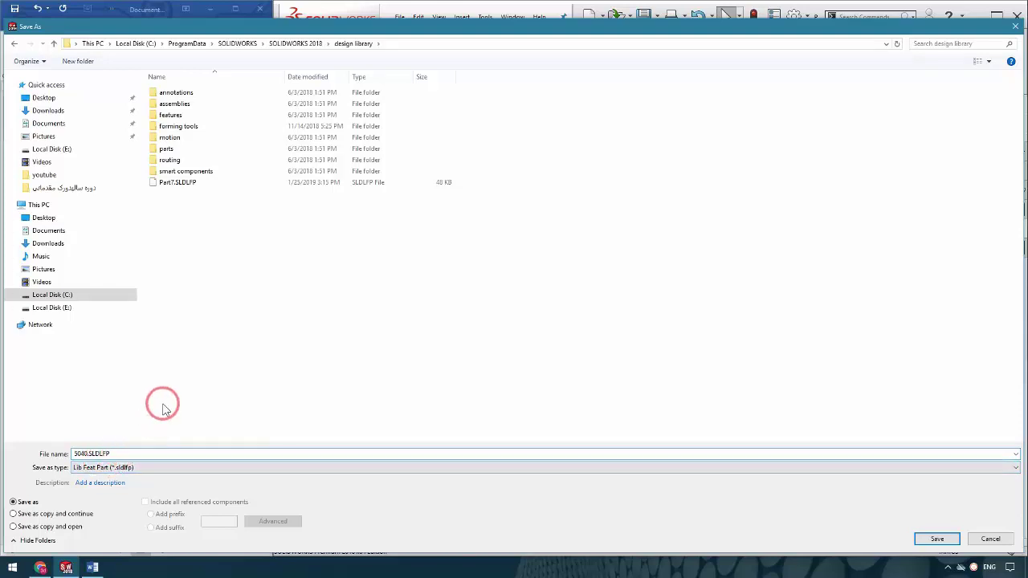
pyautogui.click(66, 297)
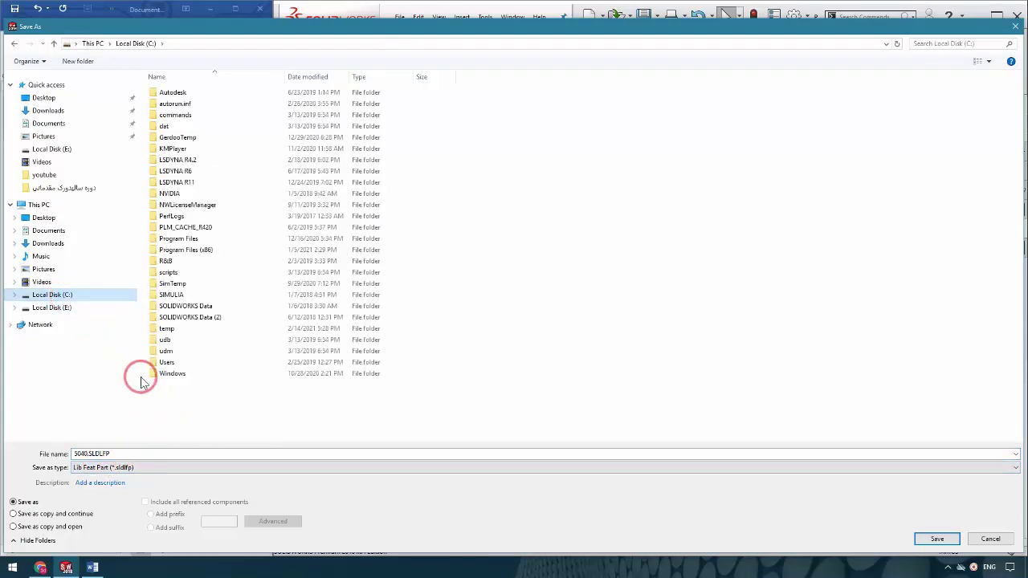
pyautogui.click(936, 539)
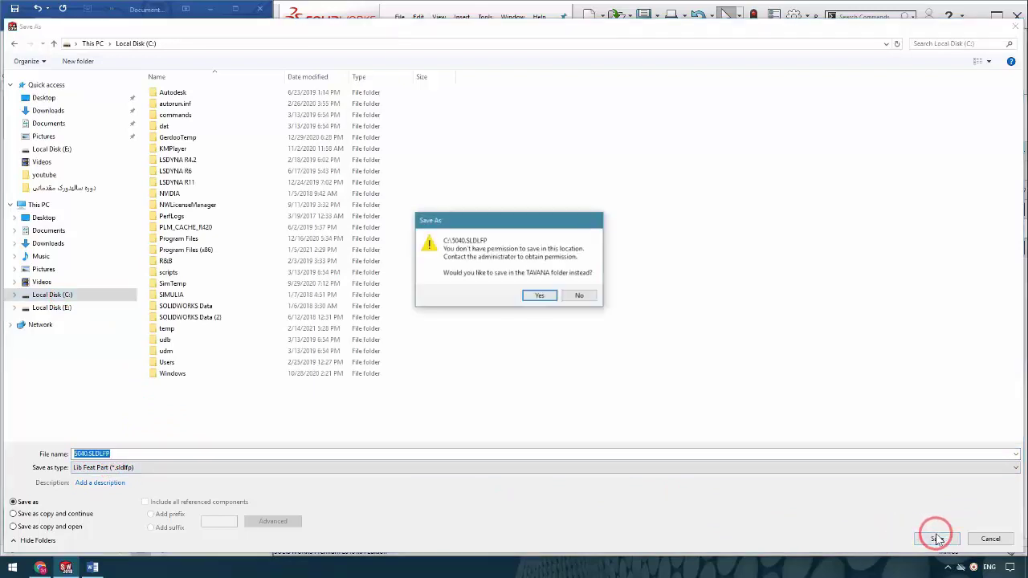
pyautogui.click(537, 296)
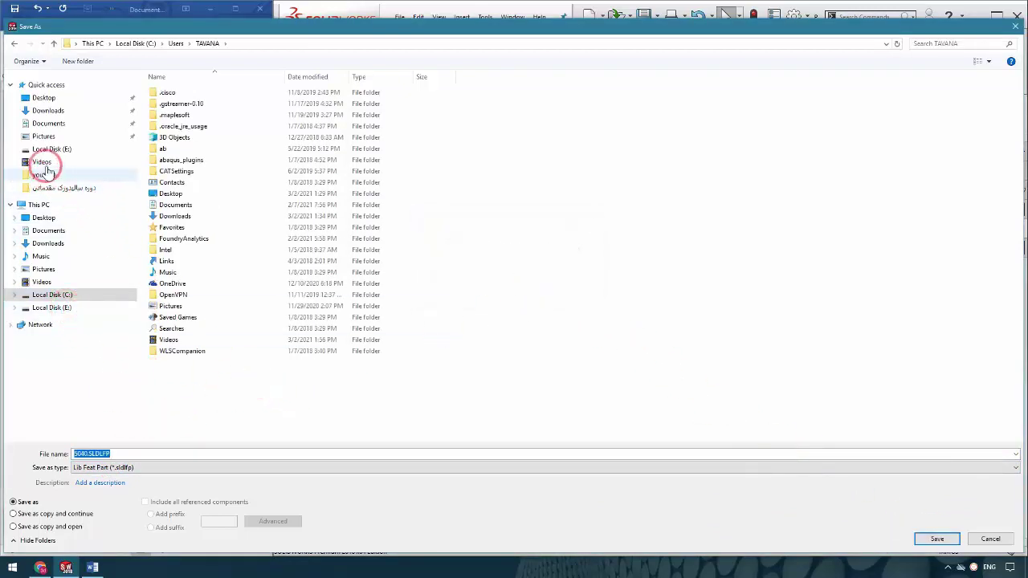
pyautogui.click(50, 98)
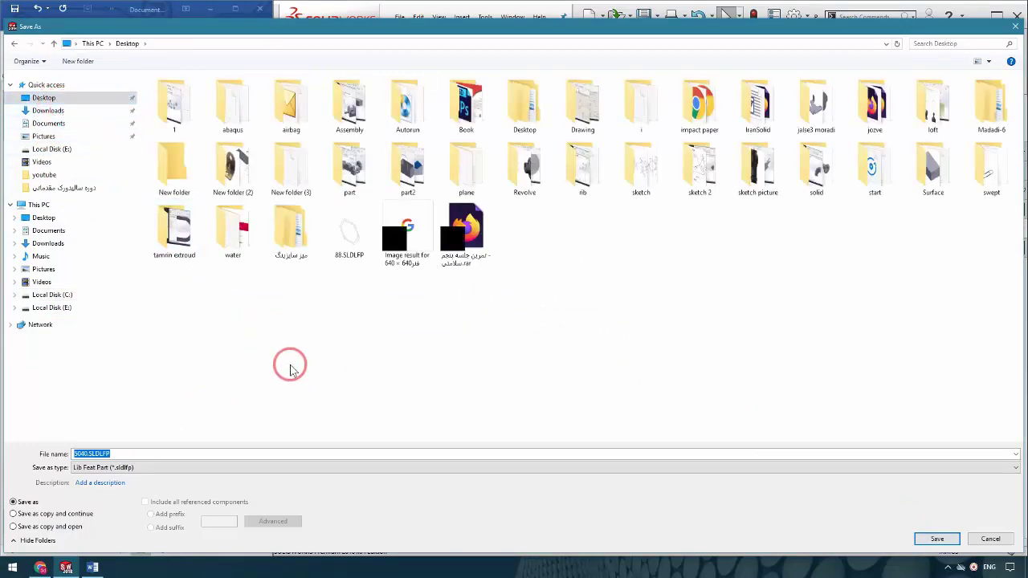
pyautogui.click(935, 539)
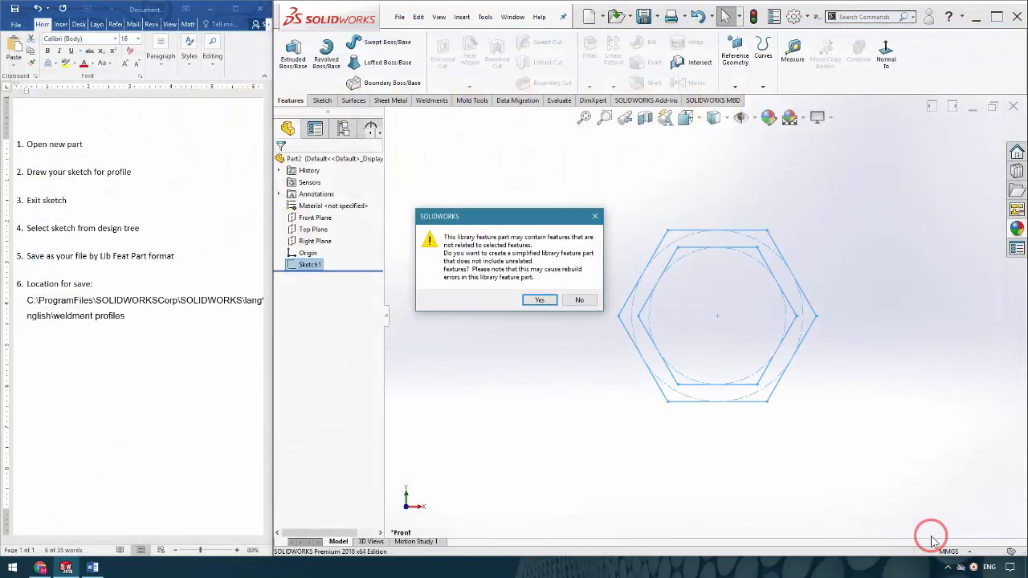
pyautogui.click(540, 297)
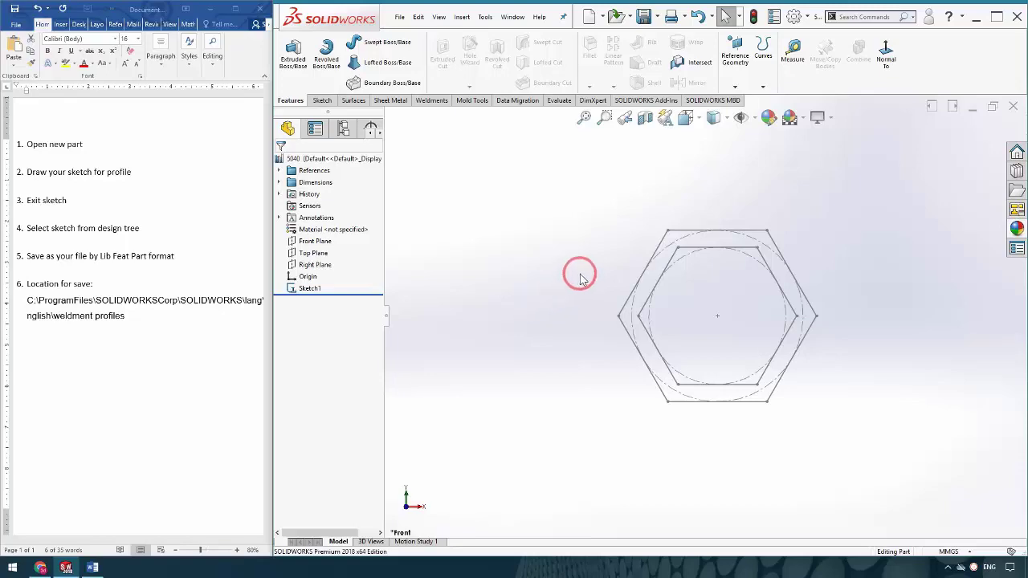
pyautogui.click(974, 18)
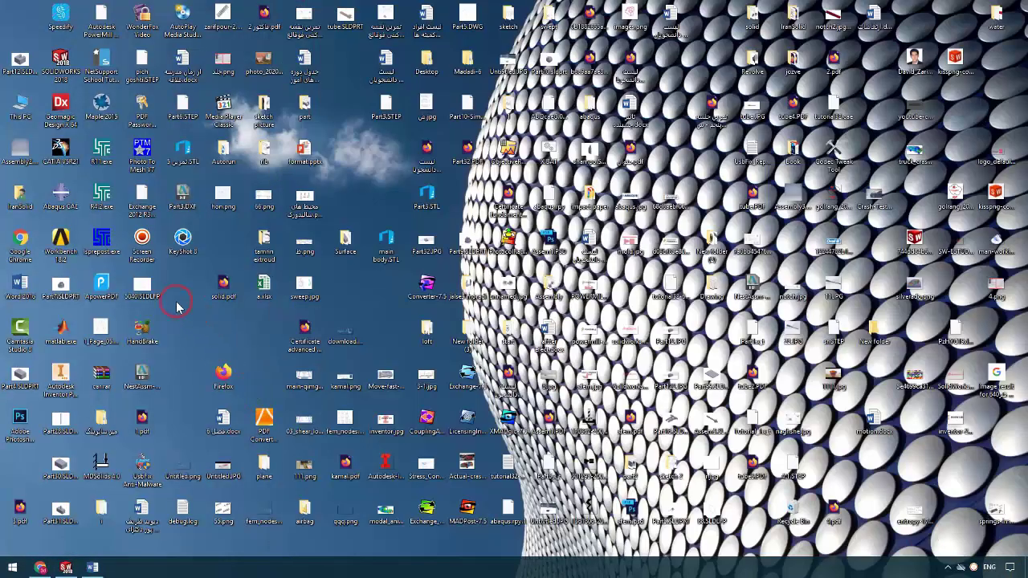
# - Cut 5040.SLDLFP from the desktop and dock a file window beside the Word instructions
pyautogui.rightClick(147, 287)
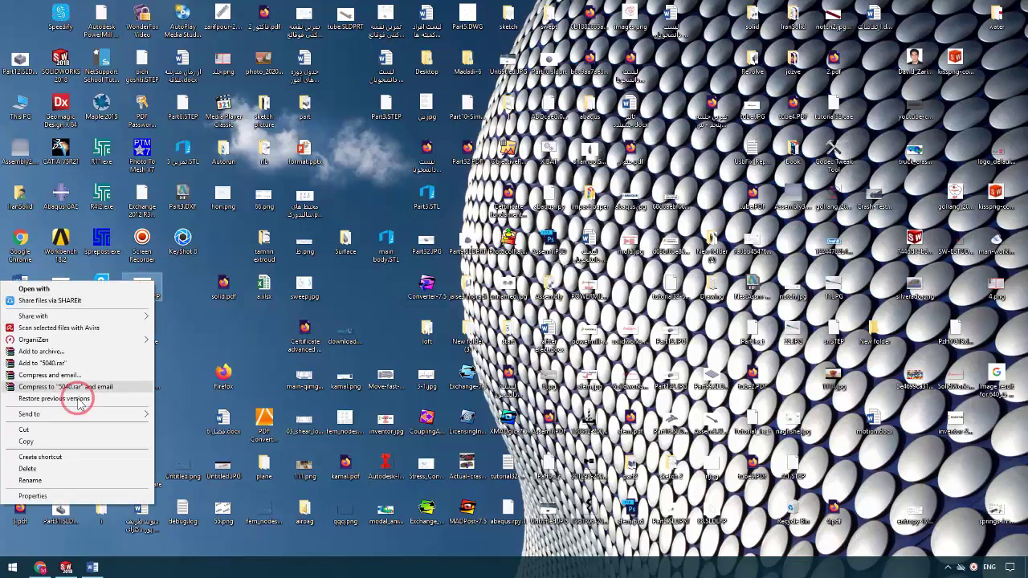
pyautogui.click(27, 429)
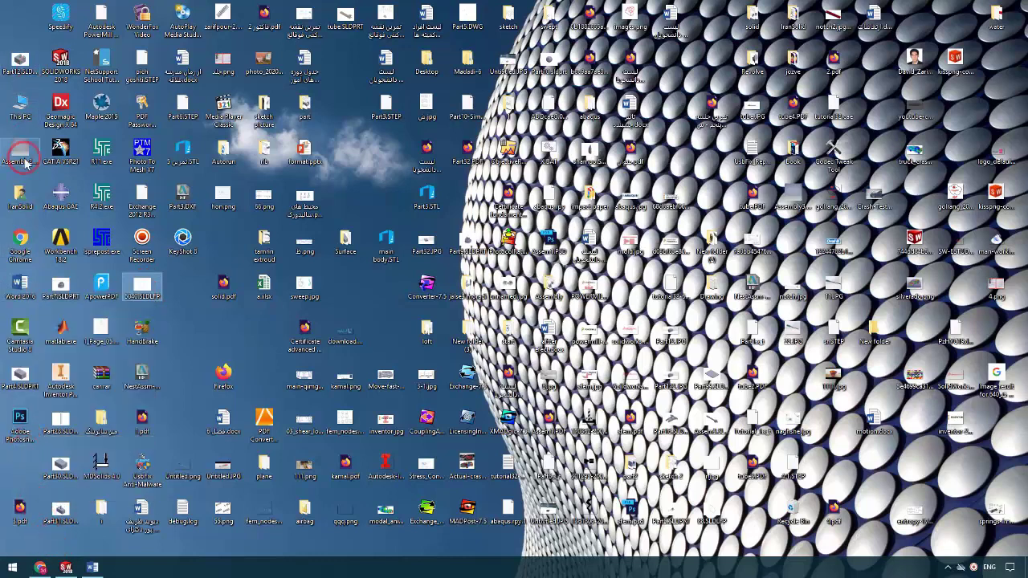
pyautogui.doubleClick(20, 202)
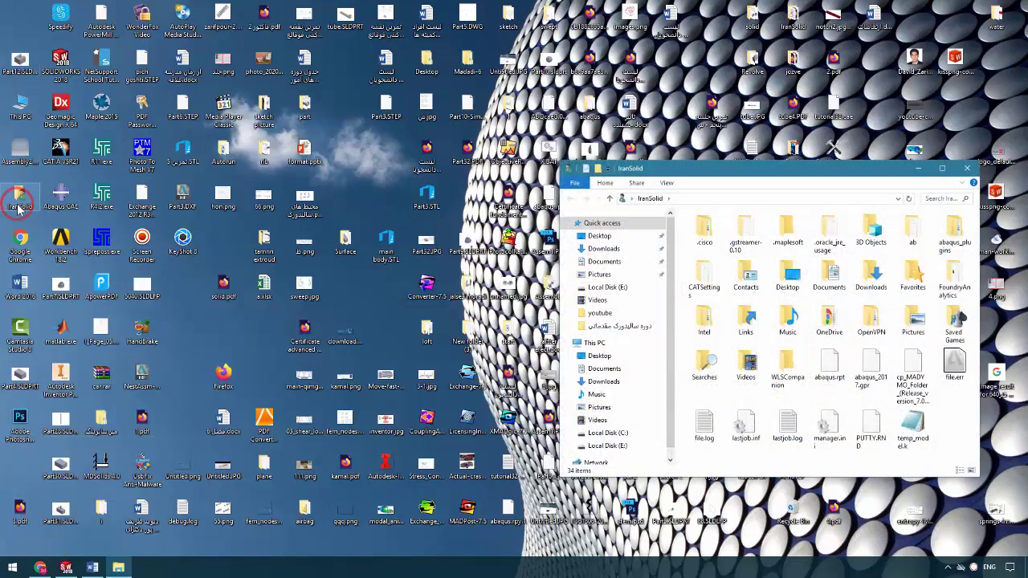
pyautogui.click(942, 168)
pyautogui.moveTo(450, 7)
pyautogui.mouseDown()
pyautogui.moveTo(459, 131)
pyautogui.moveTo(1024, 129)
pyautogui.mouseUp()
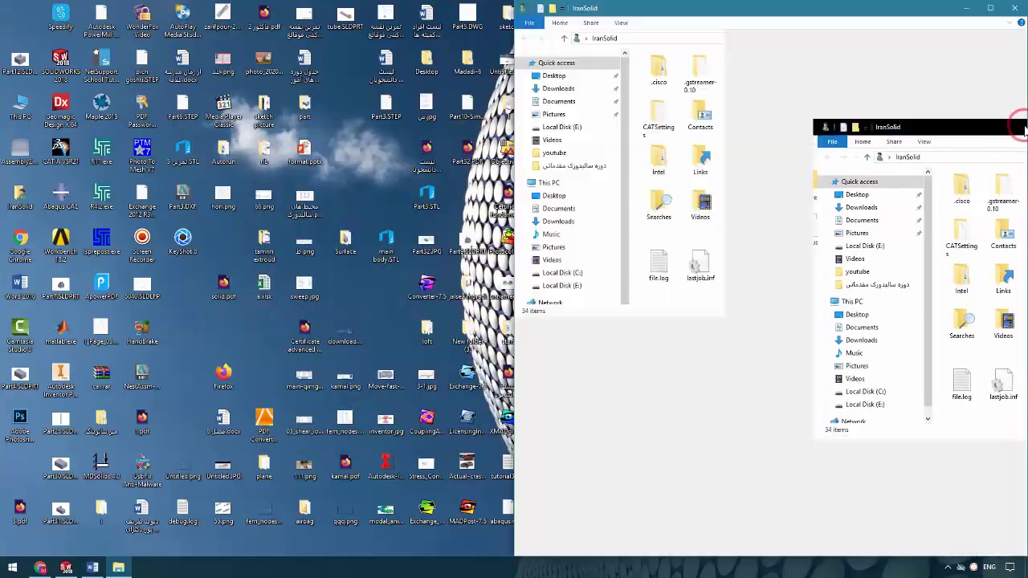
pyautogui.click(92, 568)
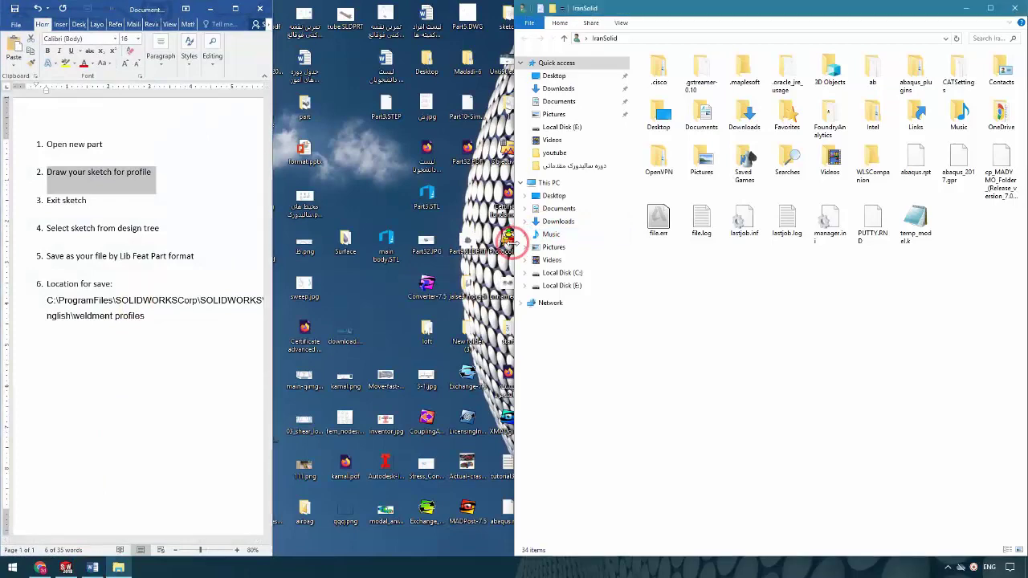
pyautogui.moveTo(512, 246); pyautogui.dragTo(272, 257)
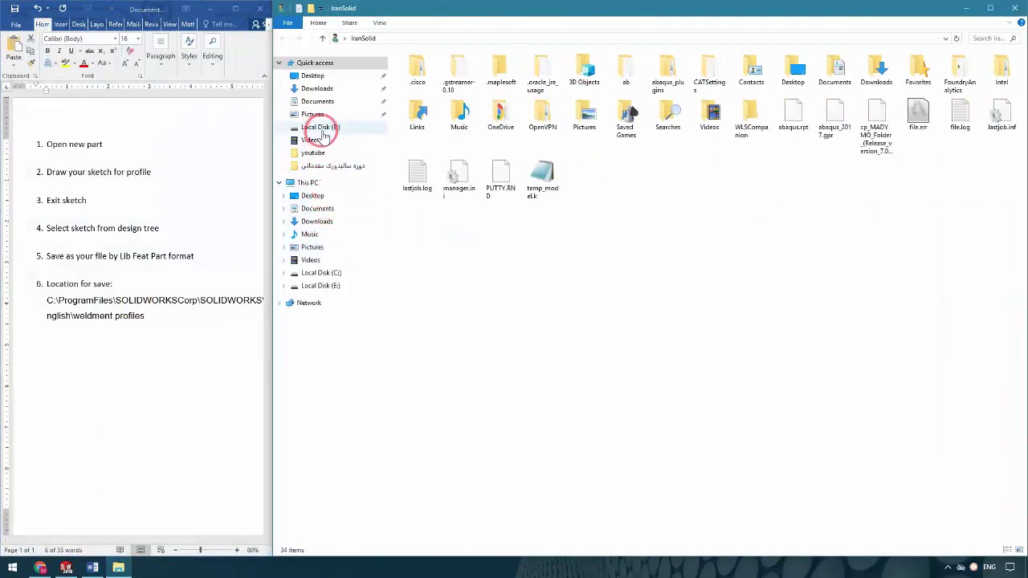
# - Browse to C:\Program Files\SOLIDWORKS Corp\SOLIDWORKS, checking the path in the instructions
pyautogui.click(324, 275)
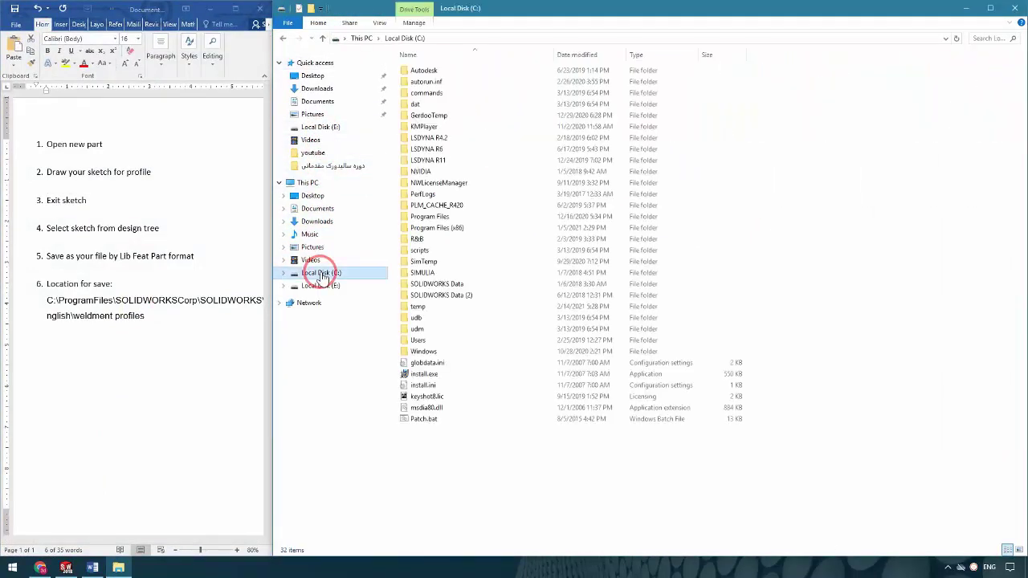
pyautogui.doubleClick(445, 218)
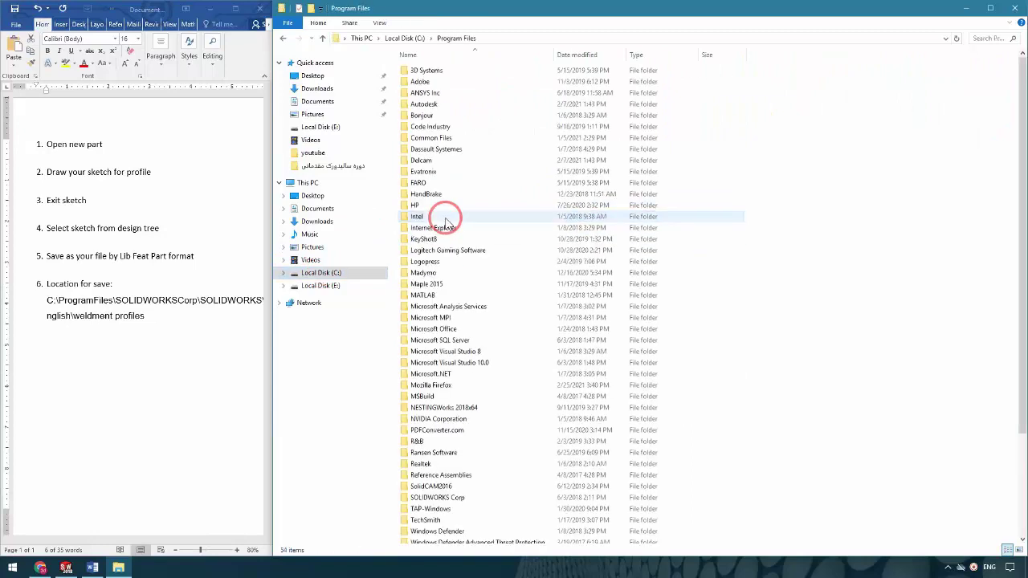
pyautogui.click(449, 363)
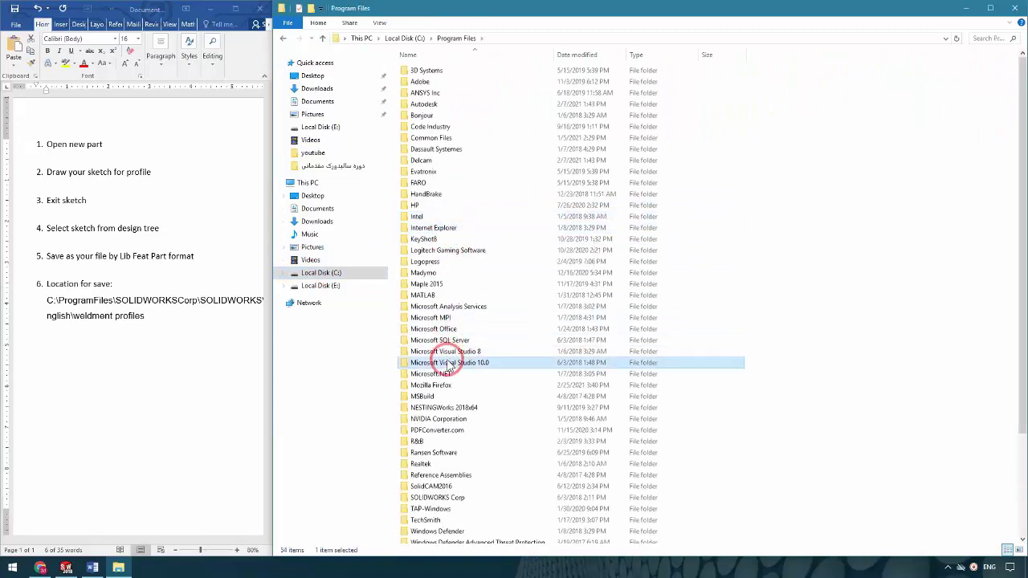
pyautogui.doubleClick(436, 498)
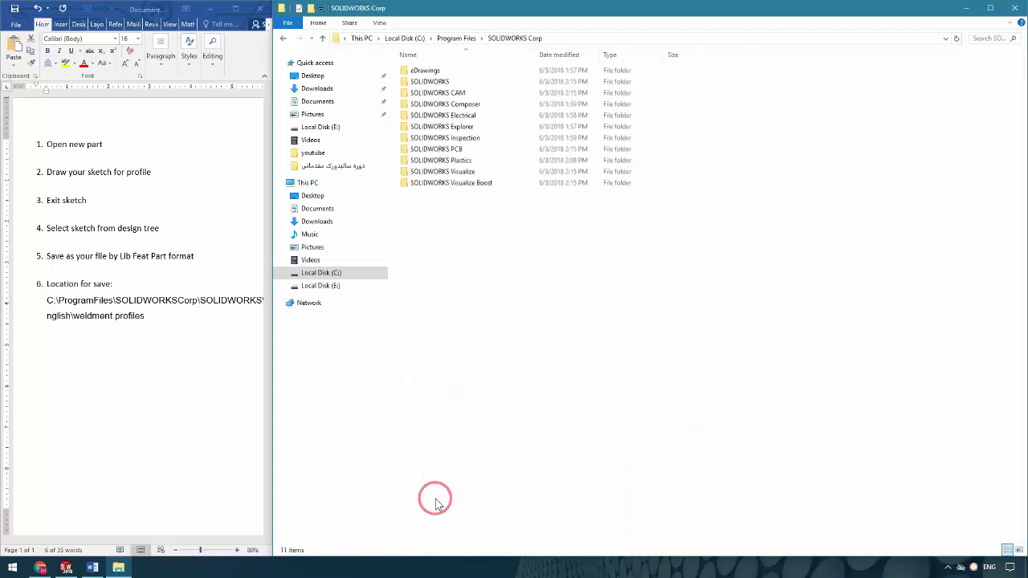
pyautogui.doubleClick(431, 81)
pyautogui.click(86, 546)
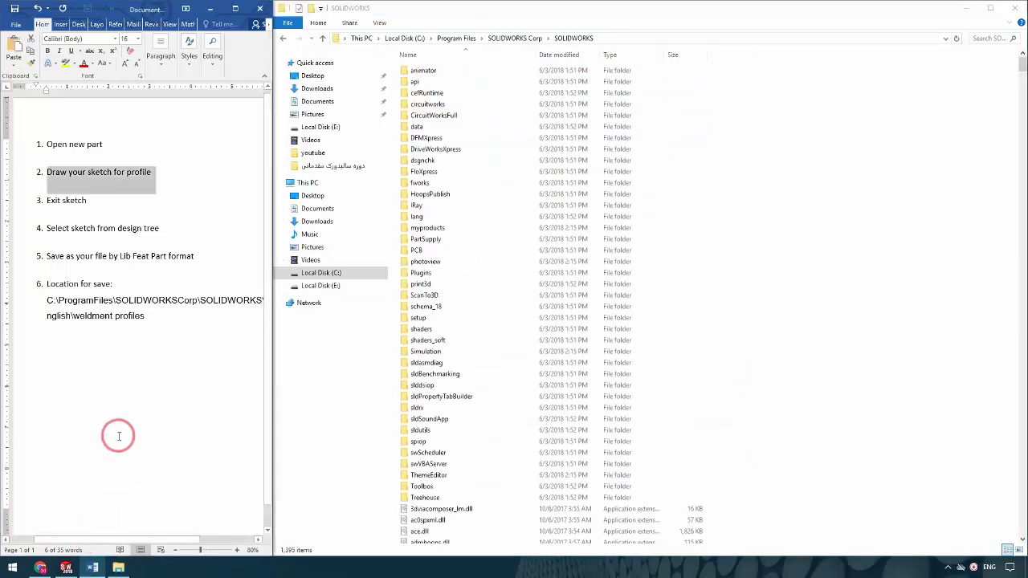
pyautogui.click(175, 551)
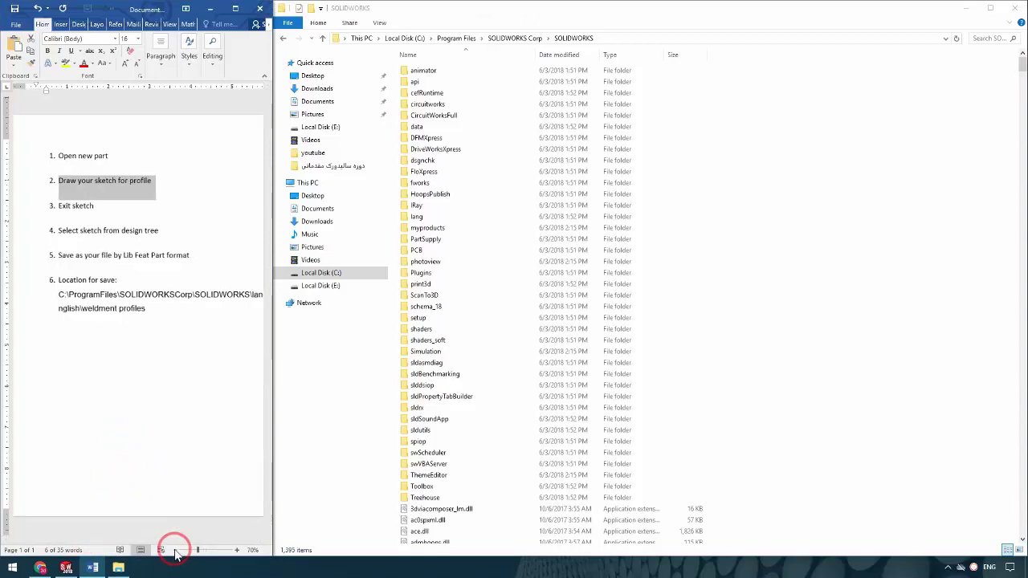
pyautogui.click(175, 551)
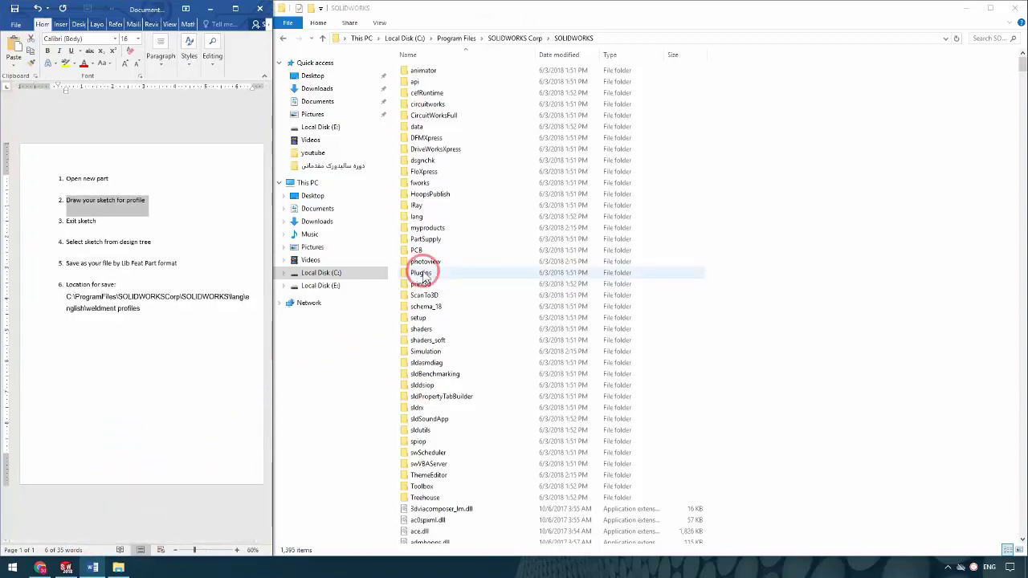
pyautogui.click(433, 228)
# - Open lang\english\weldment profiles inside the SOLIDWORKS folder
pyautogui.write('e')
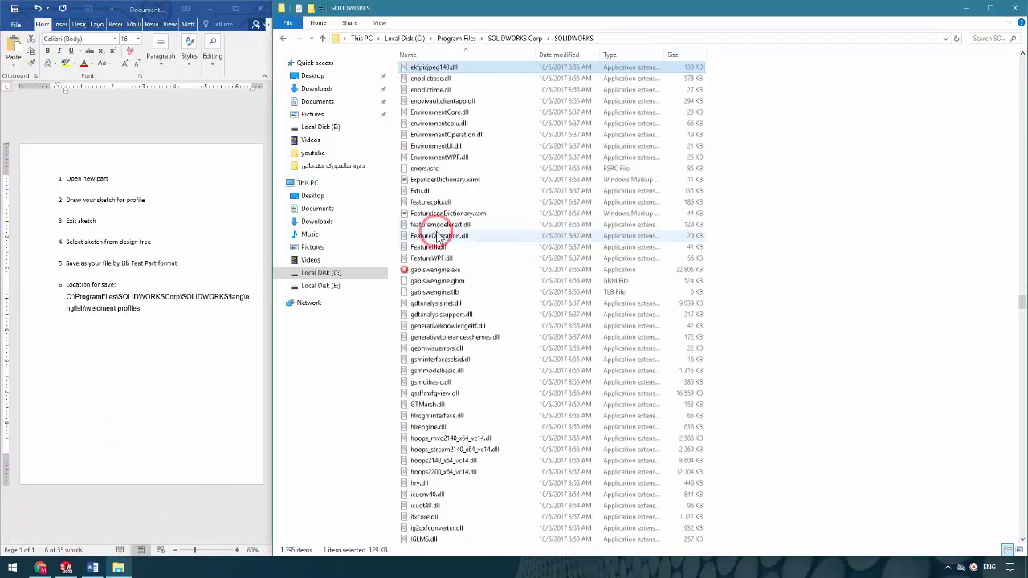
pyautogui.write('n')
pyautogui.moveTo(1022, 306); pyautogui.dragTo(1022, 61)
pyautogui.write('lc')
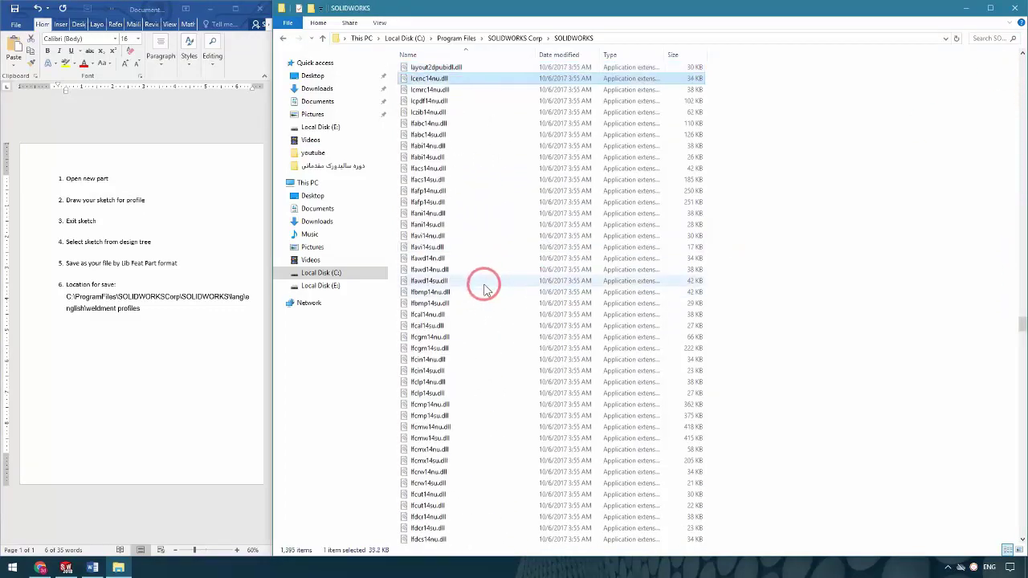
pyautogui.moveTo(1021, 325); pyautogui.dragTo(1019, 65)
pyautogui.write('la')
pyautogui.click(417, 217)
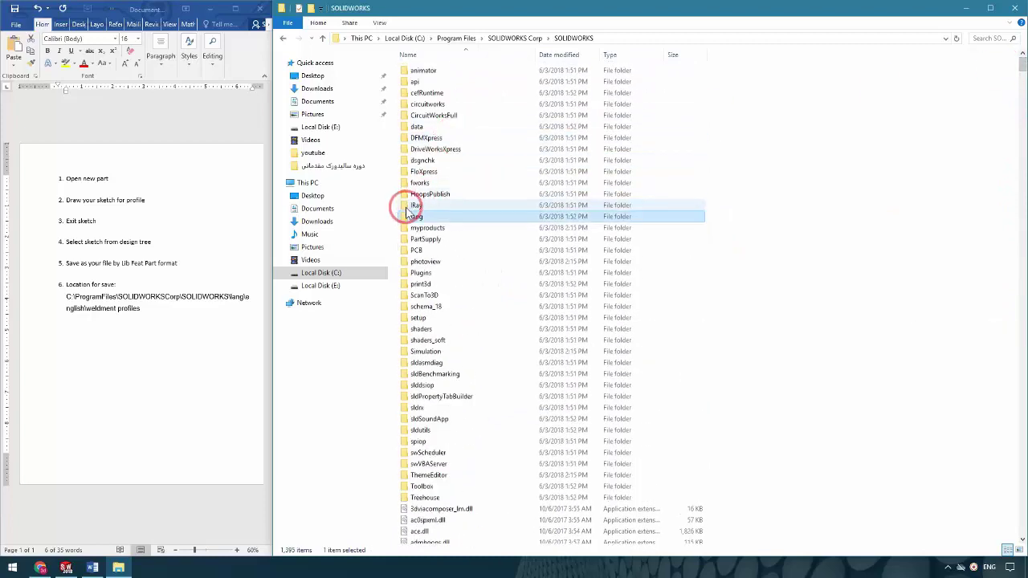
pyautogui.doubleClick(417, 217)
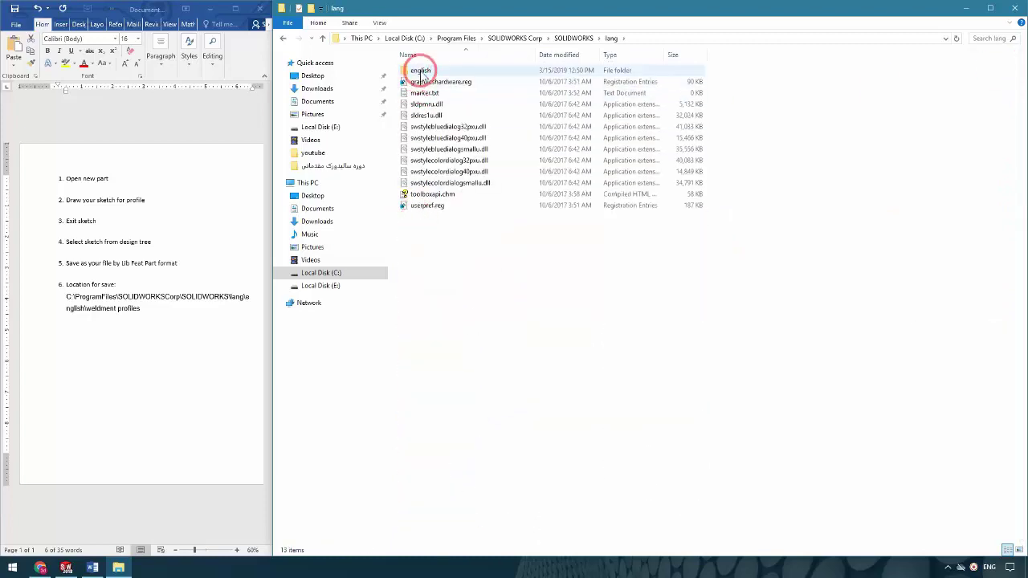
pyautogui.doubleClick(419, 71)
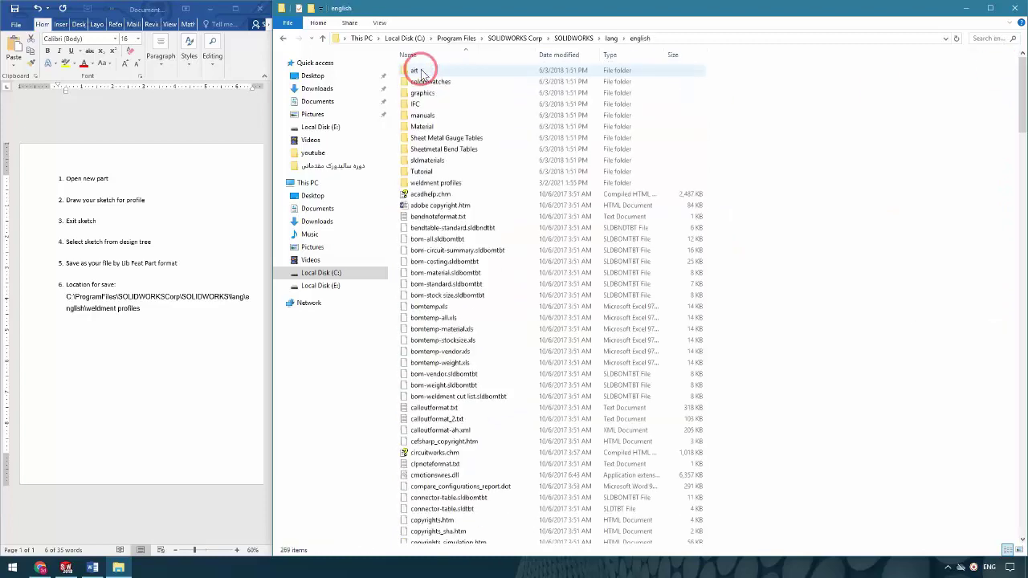
pyautogui.doubleClick(426, 184)
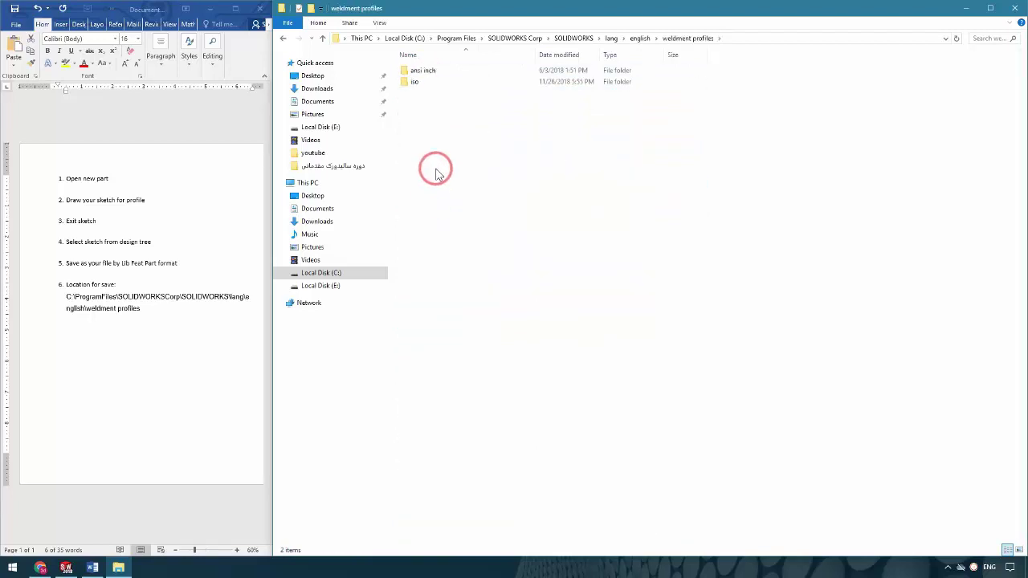
# - Create a 'standard' folder in weldment profiles with a 'type' subfolder inside it
pyautogui.rightClick(437, 173)
pyautogui.click(267, 299)
pyautogui.write('standard')
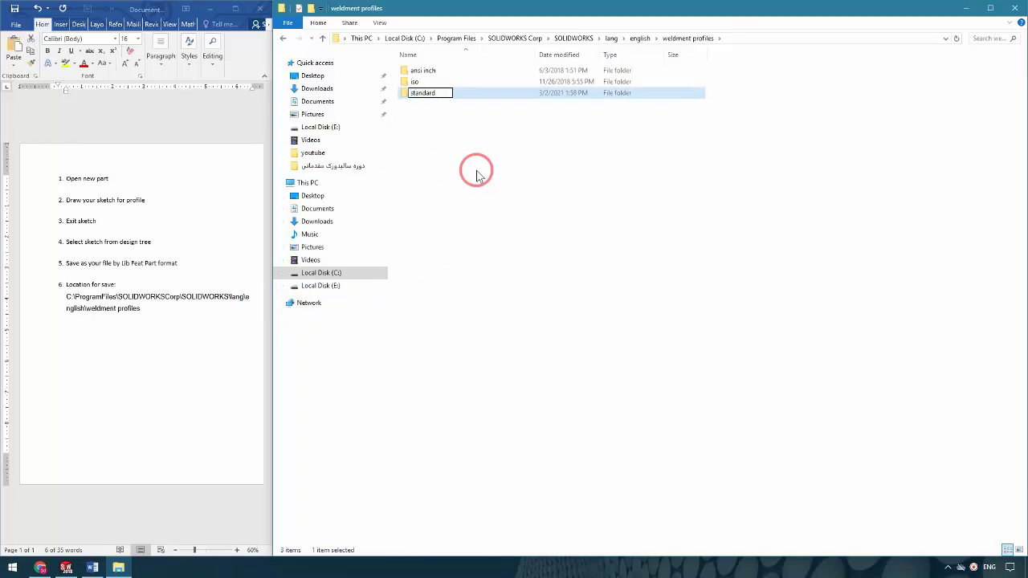
pyautogui.press('Return')
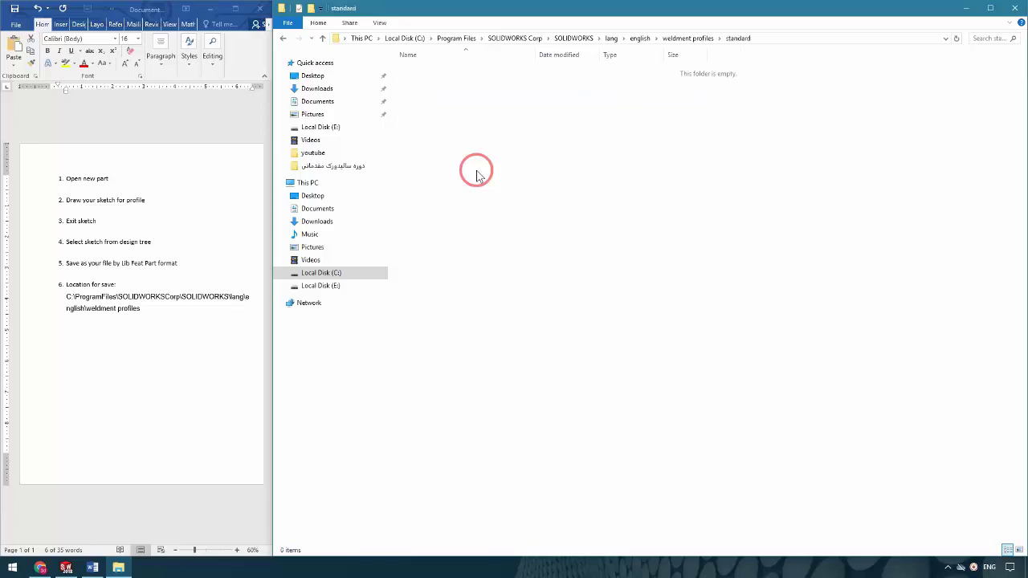
pyautogui.rightClick(476, 175)
pyautogui.moveTo(410, 299)
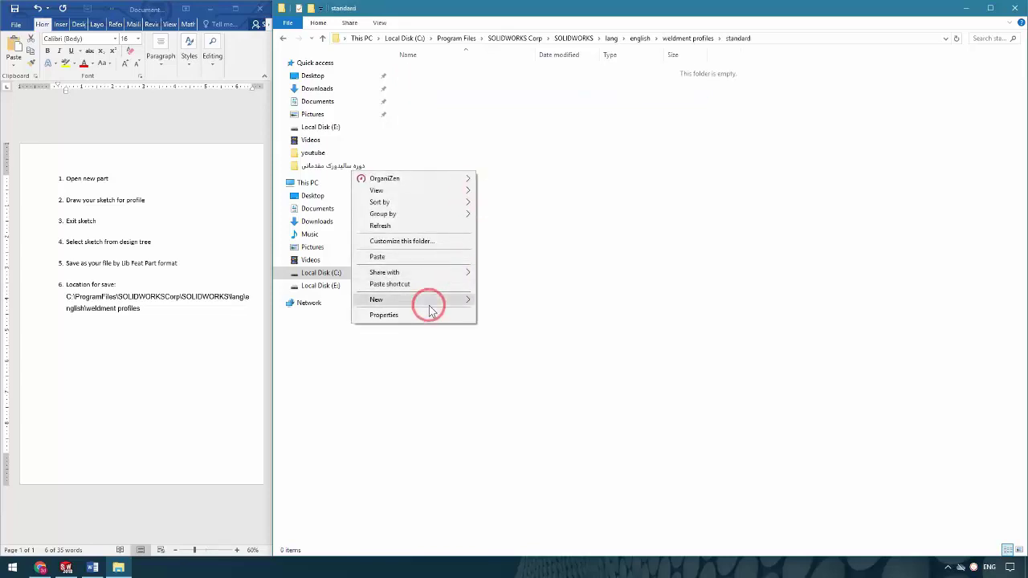
pyautogui.click(296, 300)
pyautogui.write('type')
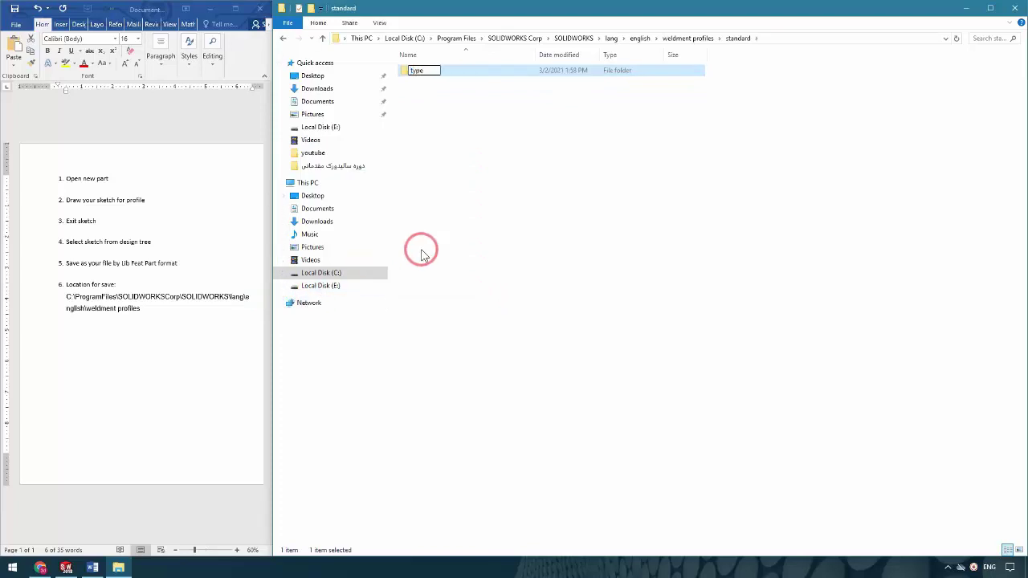
pyautogui.press('Return')
pyautogui.press('Return')
# - Paste 5040.SLDLFP into the type folder, approve access, and return to SOLIDWORKS
pyautogui.rightClick(434, 200)
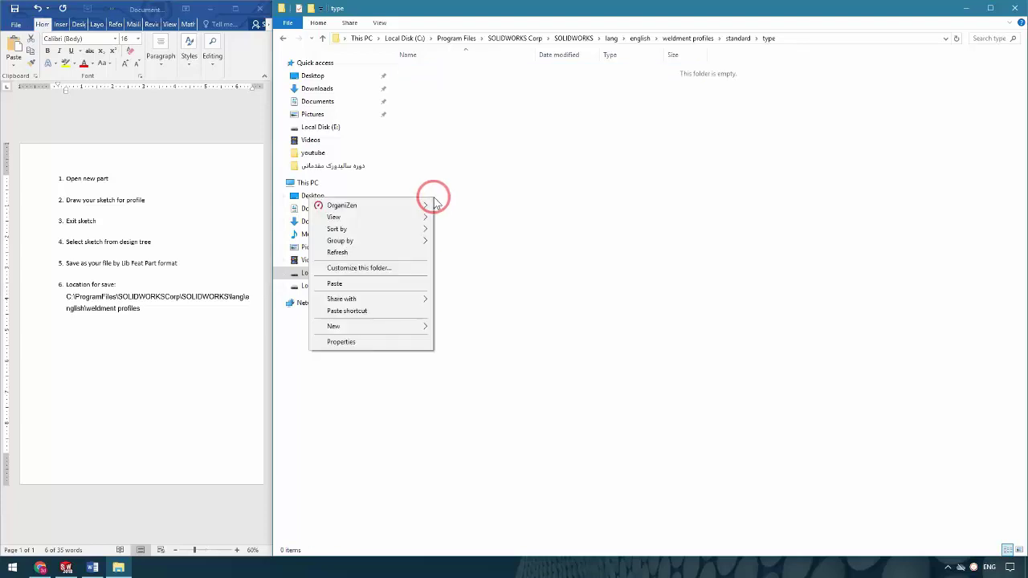
pyautogui.click(409, 280)
pyautogui.click(477, 213)
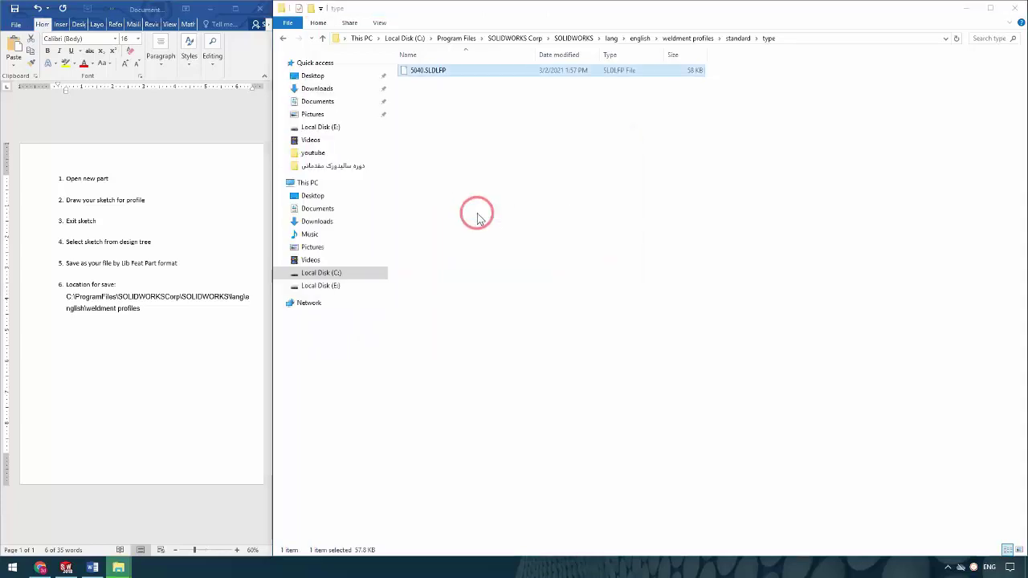
pyautogui.click(67, 568)
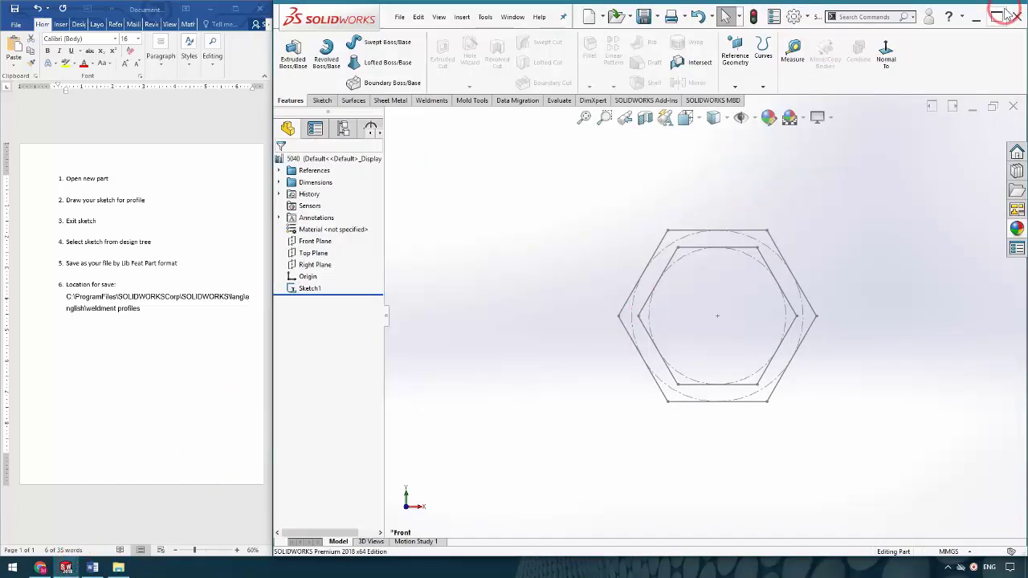
# - Maximise SOLIDWORKS, create new part Part3, and start a sketch on its Top Plane
pyautogui.click(1004, 14)
pyautogui.click(126, 12)
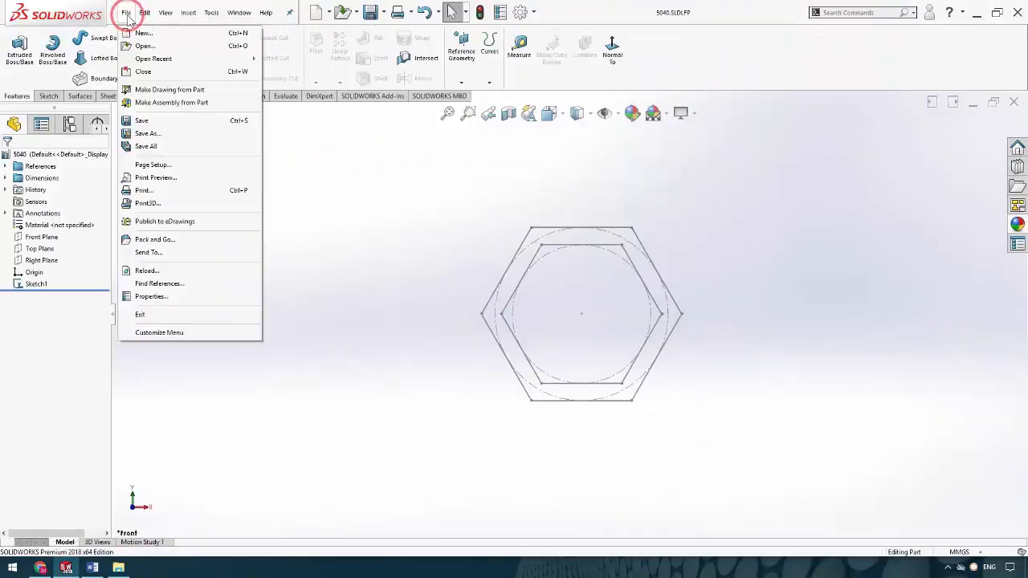
pyautogui.click(138, 34)
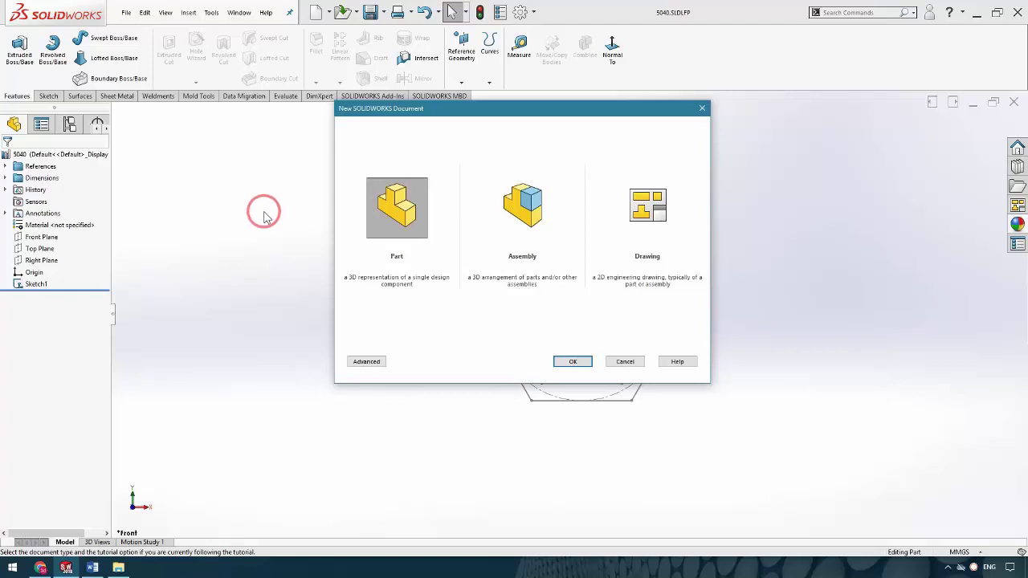
pyautogui.click(572, 362)
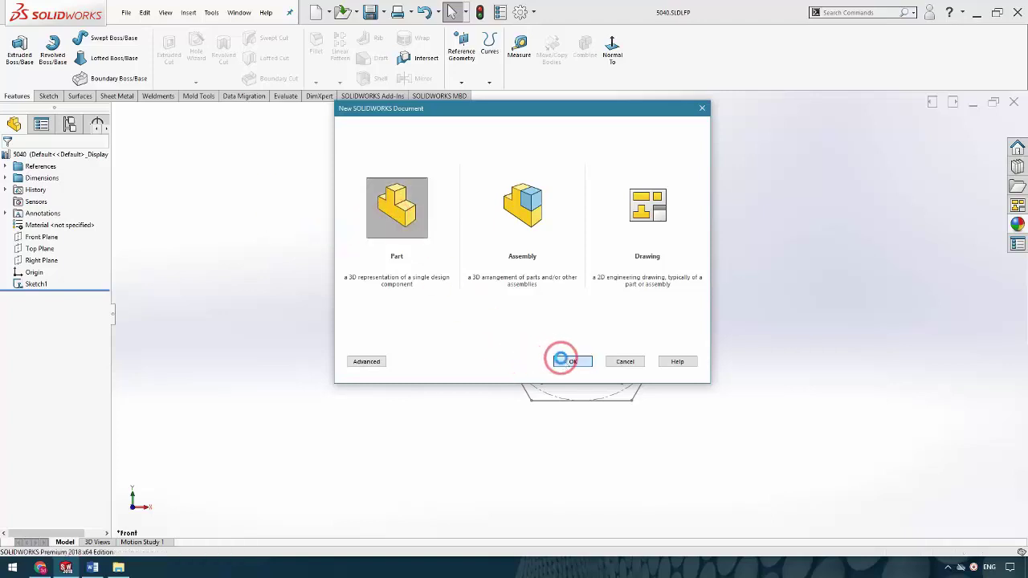
pyautogui.click(36, 237)
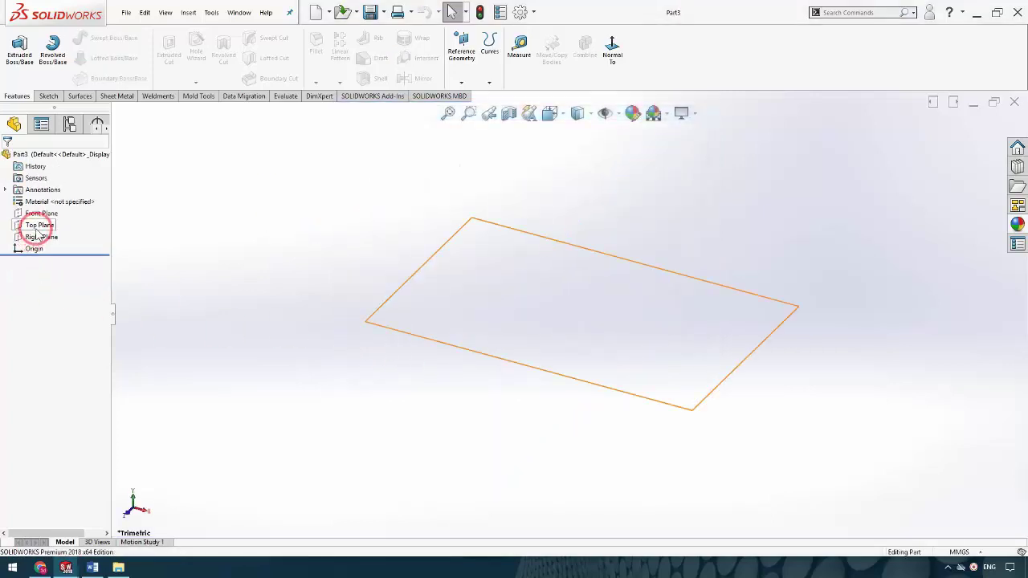
pyautogui.click(38, 225)
pyautogui.click(61, 212)
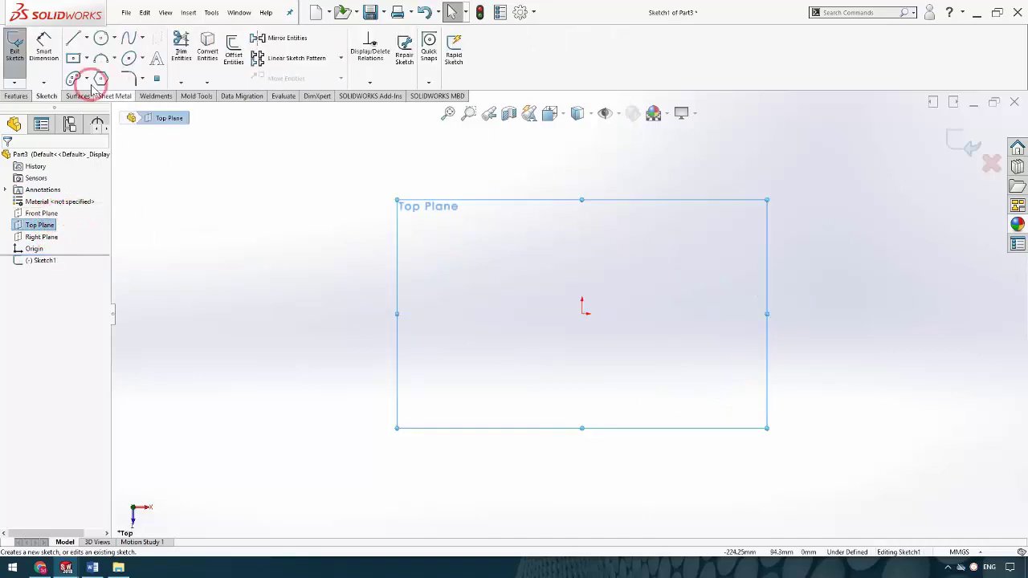
# - Draw a centre rectangle anchored on the origin
pyautogui.click(73, 58)
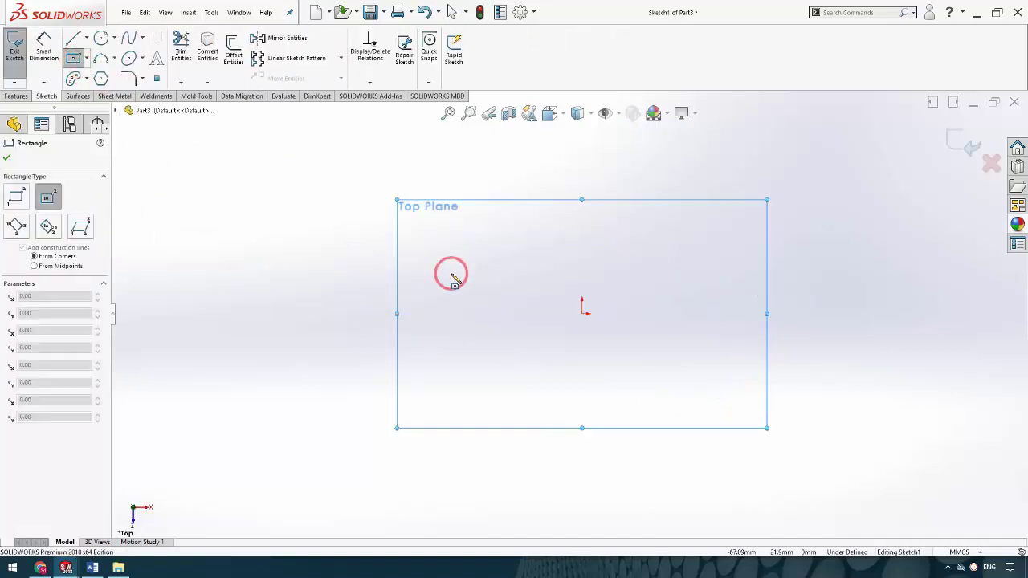
pyautogui.click(583, 313)
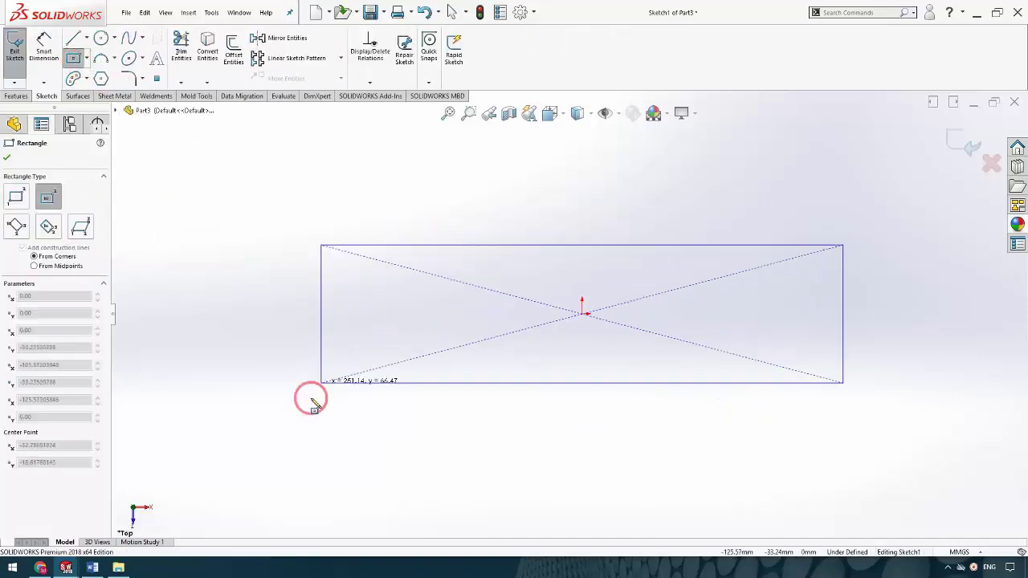
pyautogui.click(283, 468)
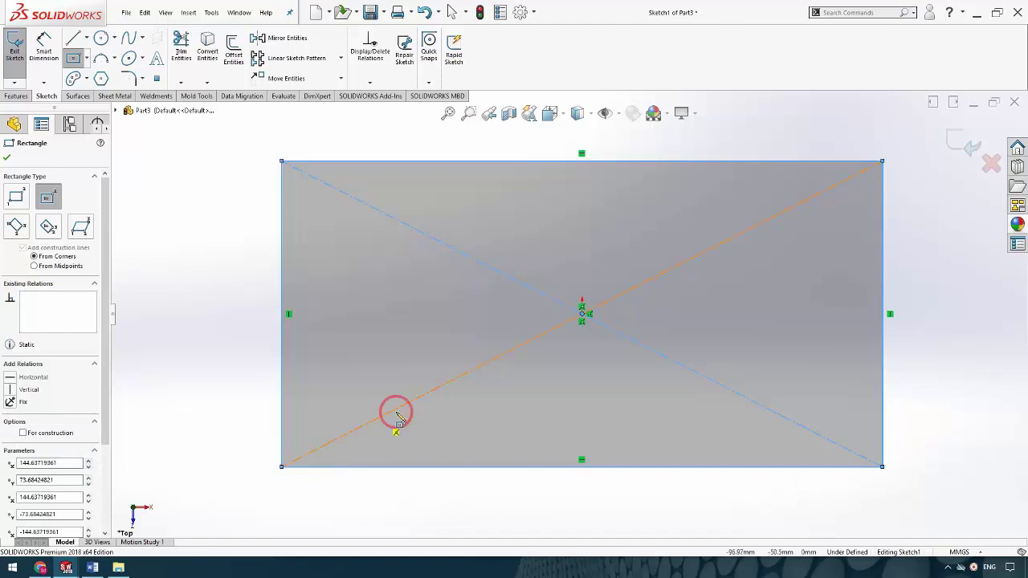
# - Dimension the rectangle's width and height to 300 each, then exit the sketch
pyautogui.click(44, 47)
pyautogui.click(345, 160)
pyautogui.click(492, 172)
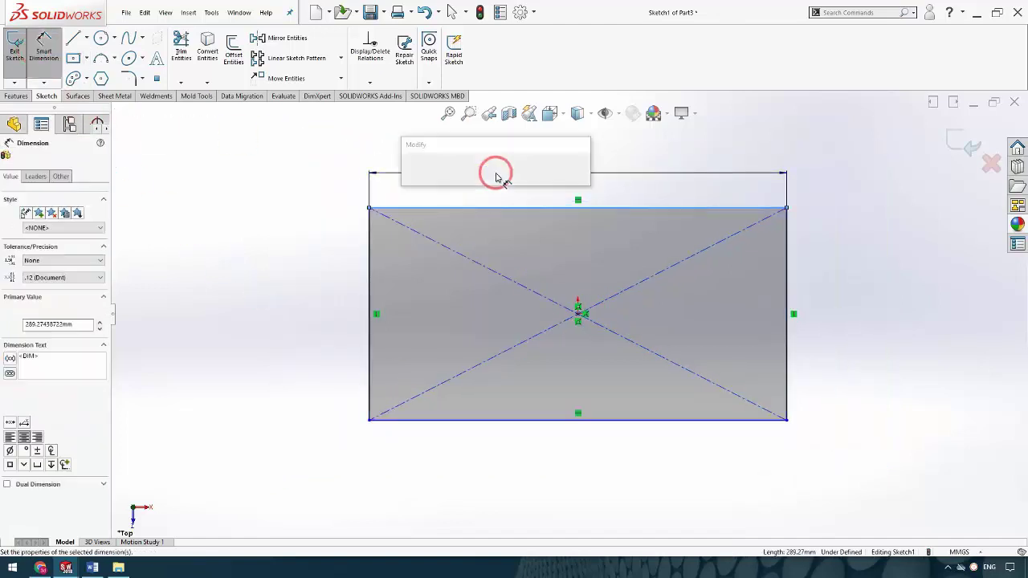
pyautogui.write('300')
pyautogui.press('Return')
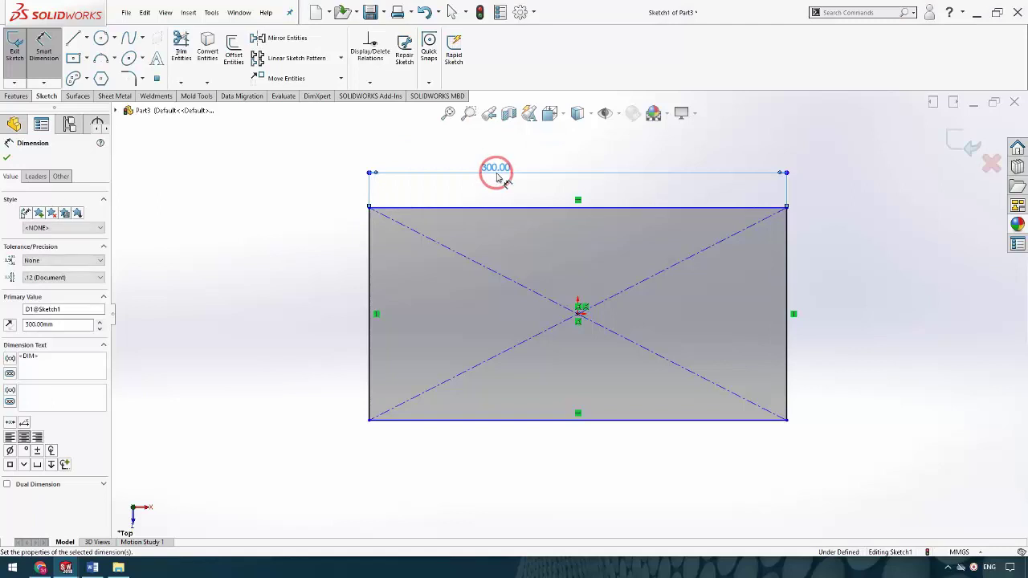
pyautogui.click(792, 259)
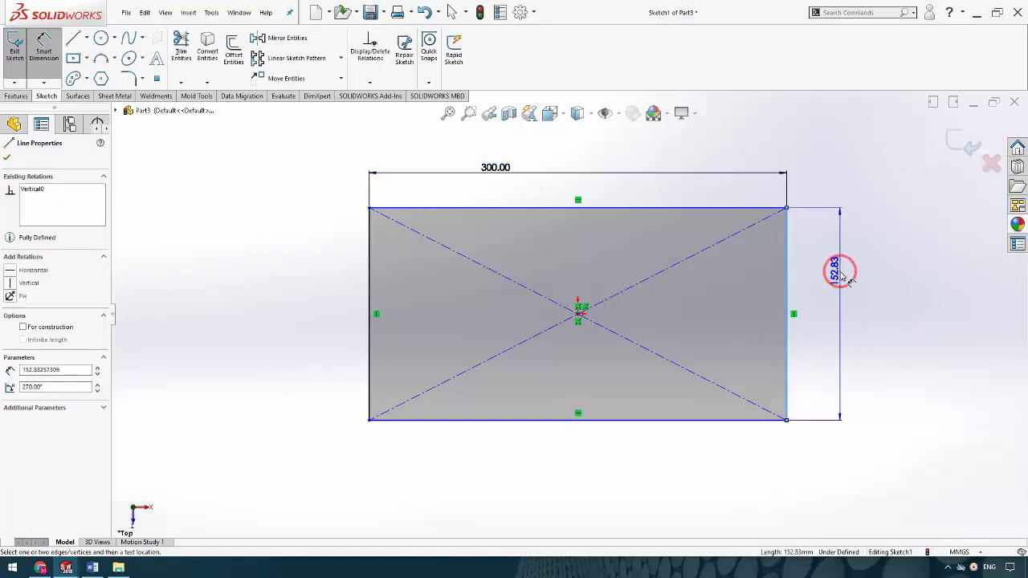
pyautogui.click(840, 270)
pyautogui.write('300')
pyautogui.press('Return')
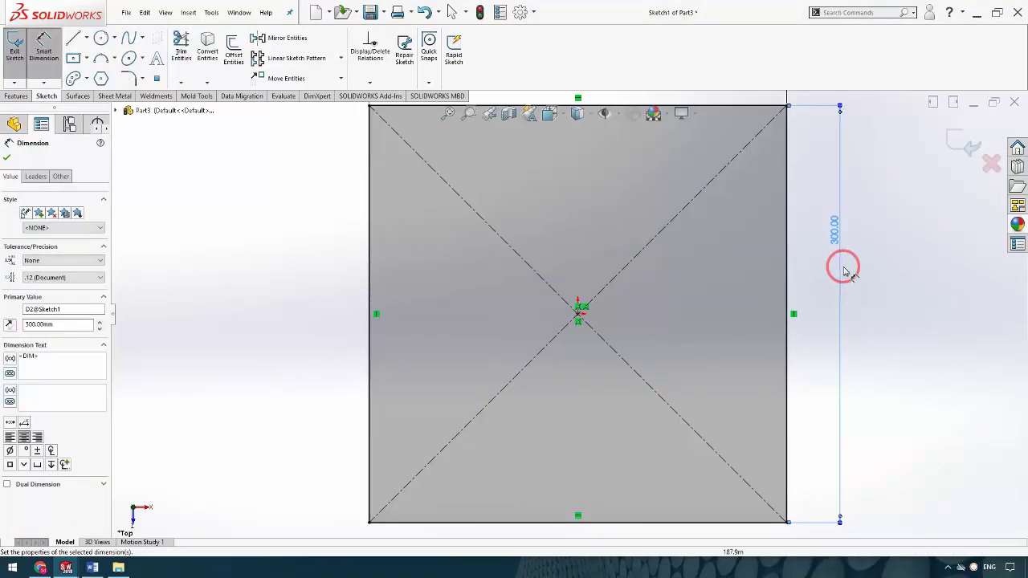
pyautogui.click(950, 142)
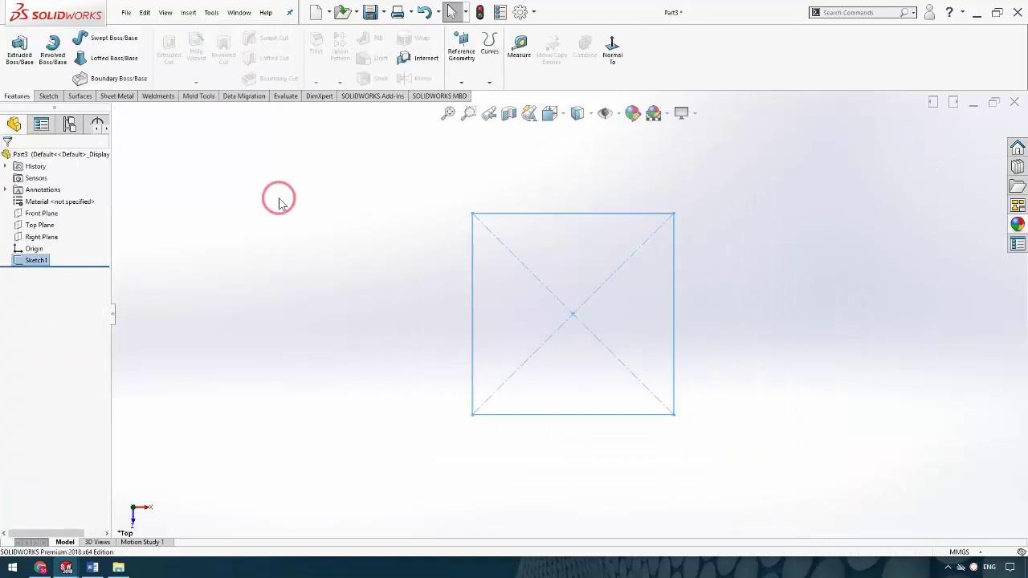
# - Start a Structural Member with Standard 'standard', Type 'type' and Size 5040
pyautogui.click(164, 100)
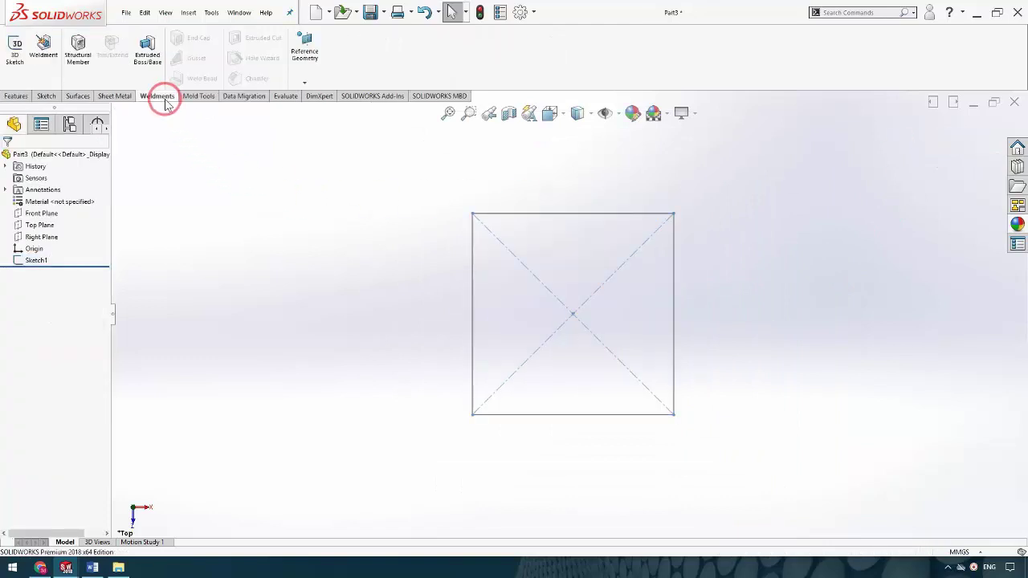
pyautogui.click(78, 71)
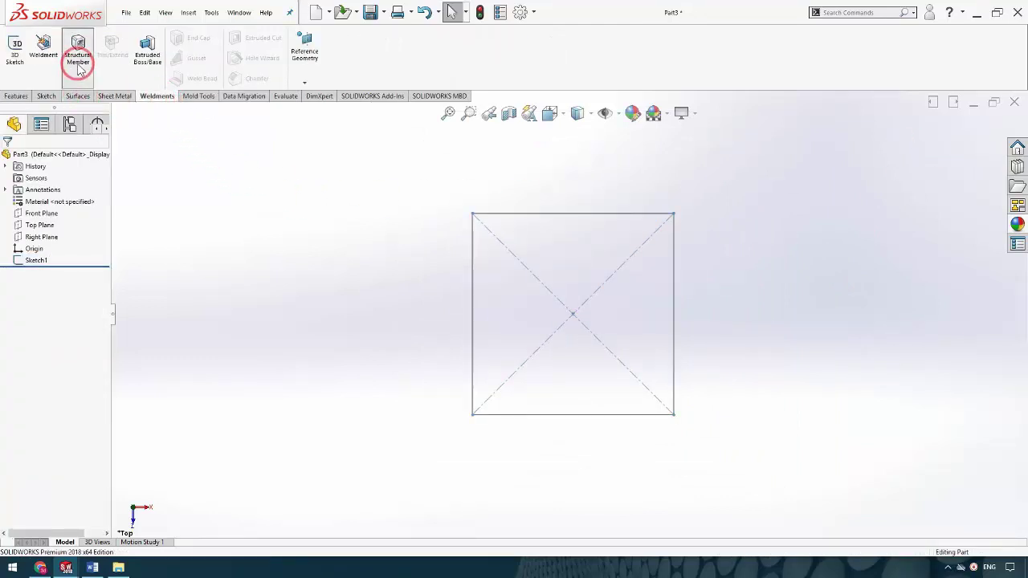
pyautogui.click(38, 233)
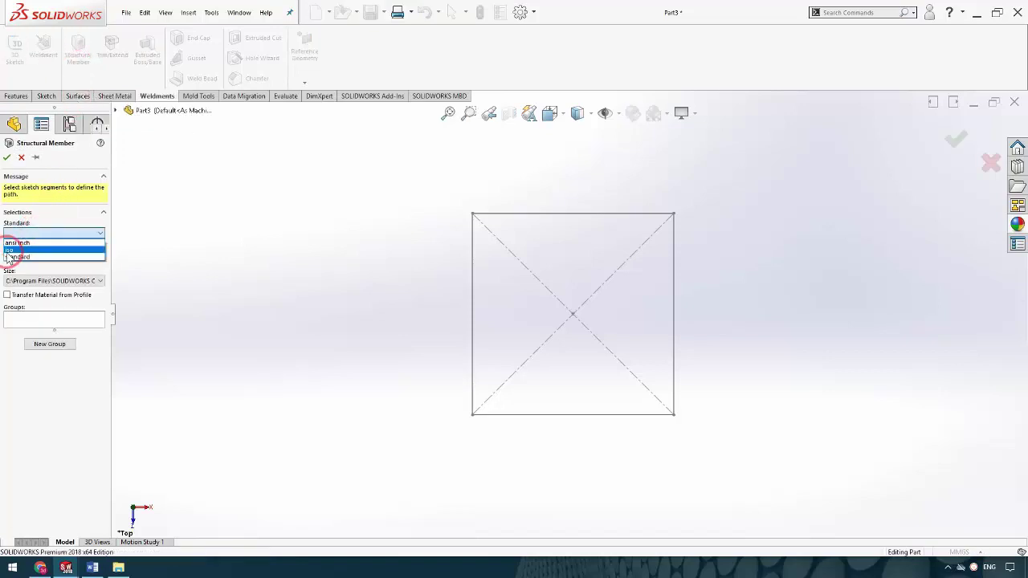
pyautogui.click(20, 258)
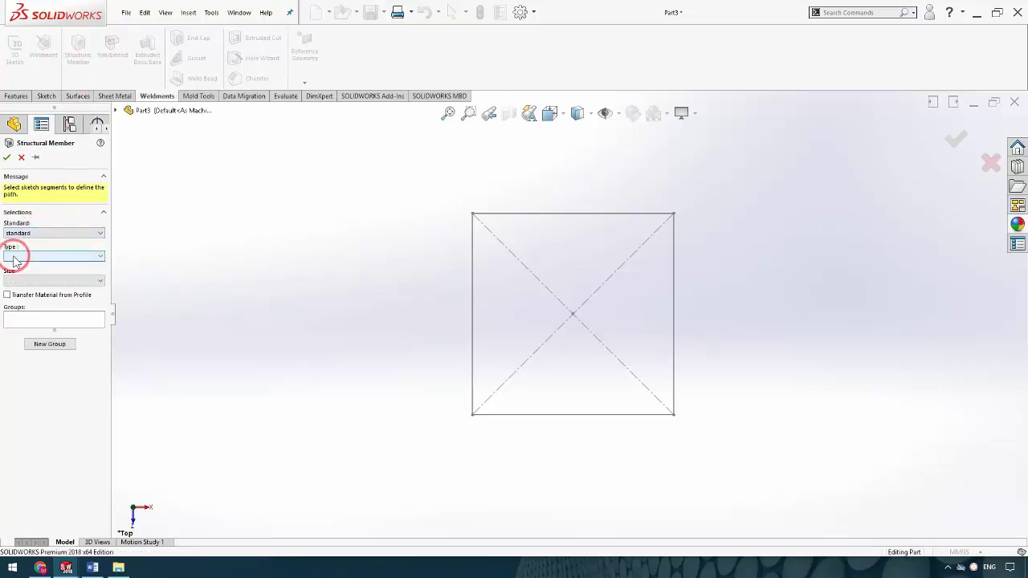
pyautogui.click(13, 258)
pyautogui.click(13, 267)
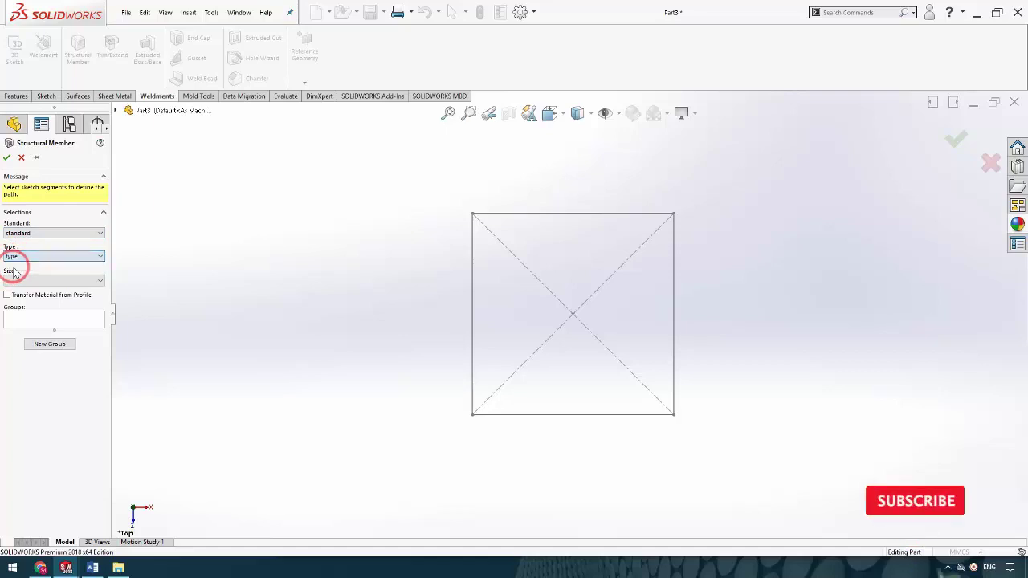
pyautogui.click(18, 280)
pyautogui.click(17, 290)
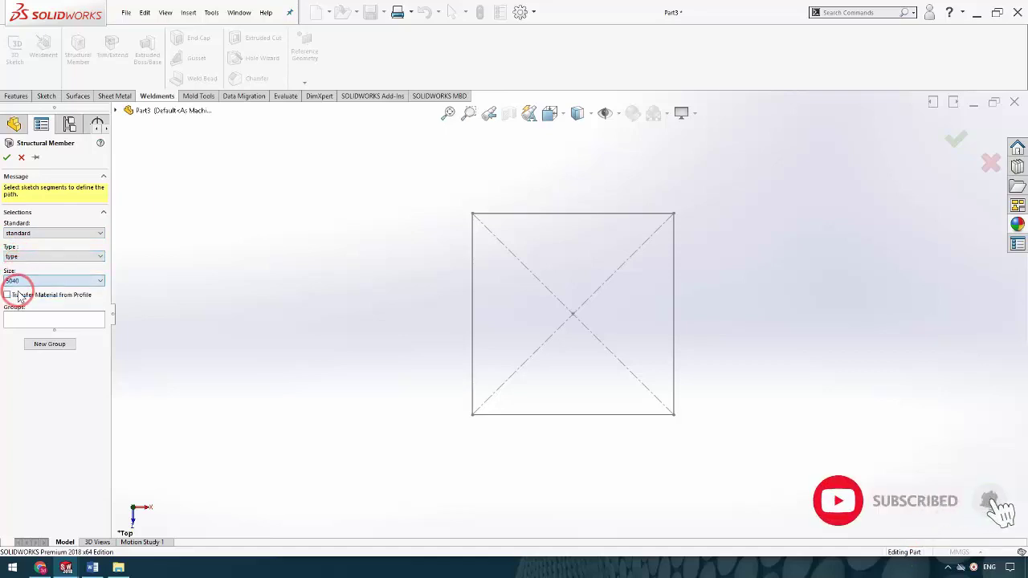
# - Run the 5040 member along the top, left, bottom and right square edges and confirm
pyautogui.click(27, 319)
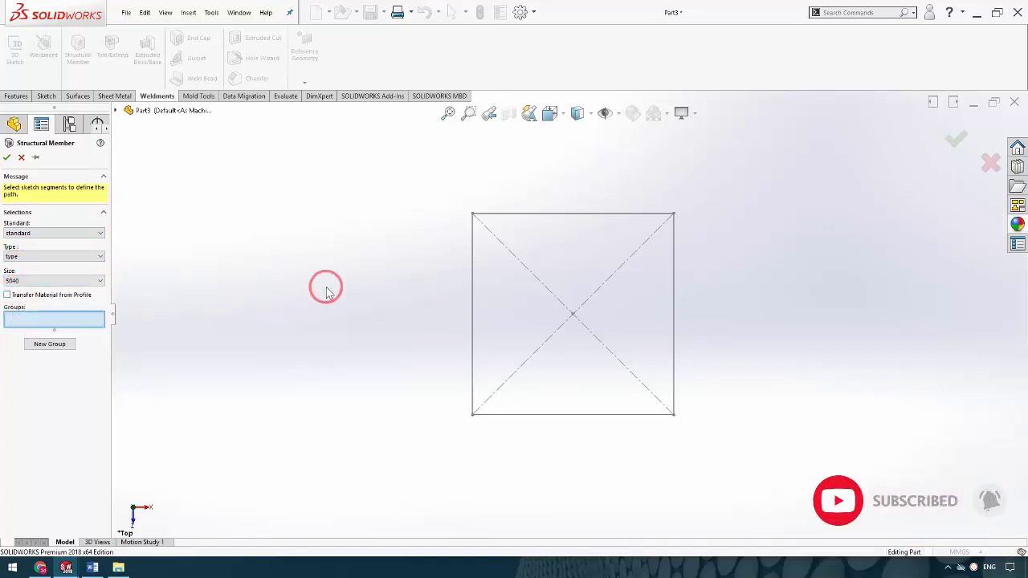
pyautogui.click(538, 221)
pyautogui.moveTo(471, 275)
pyautogui.mouseDown(button='middle')
pyautogui.moveTo(546, 257)
pyautogui.moveTo(602, 206)
pyautogui.moveTo(617, 367)
pyautogui.mouseUp(button='middle')
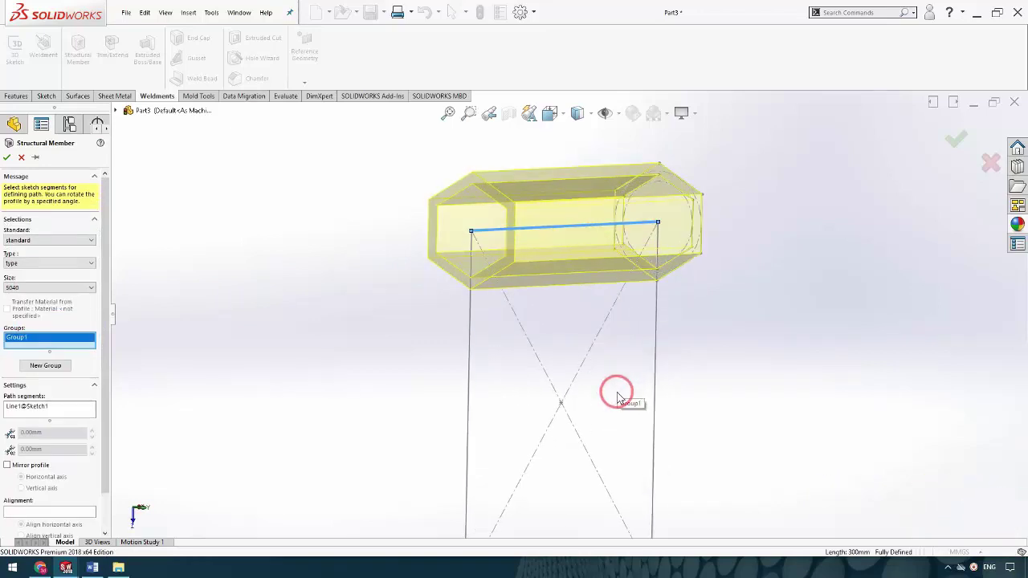
pyautogui.scroll(3, 579, 377)
pyautogui.scroll(2, 567, 380)
pyautogui.click(521, 354)
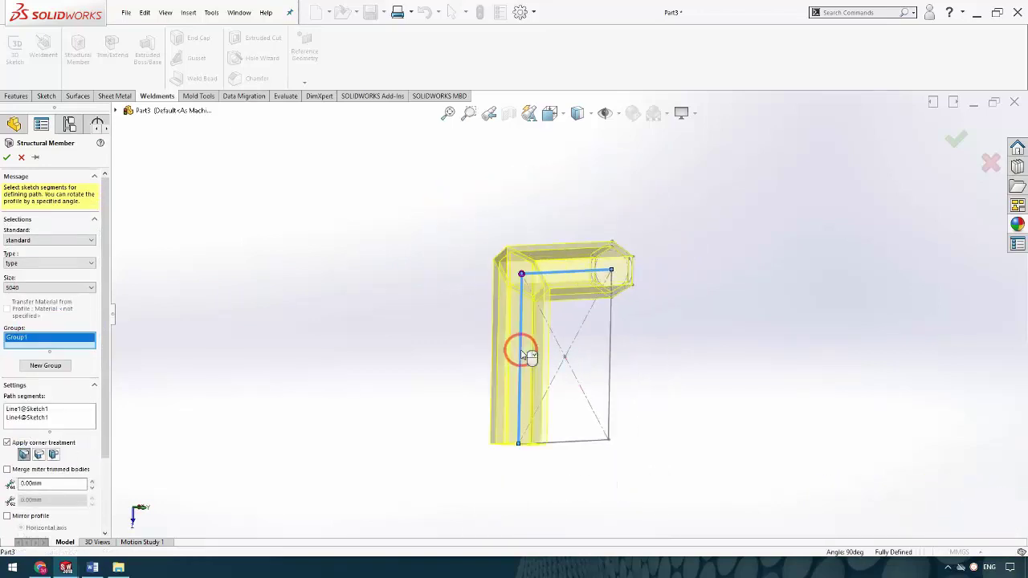
pyautogui.click(578, 442)
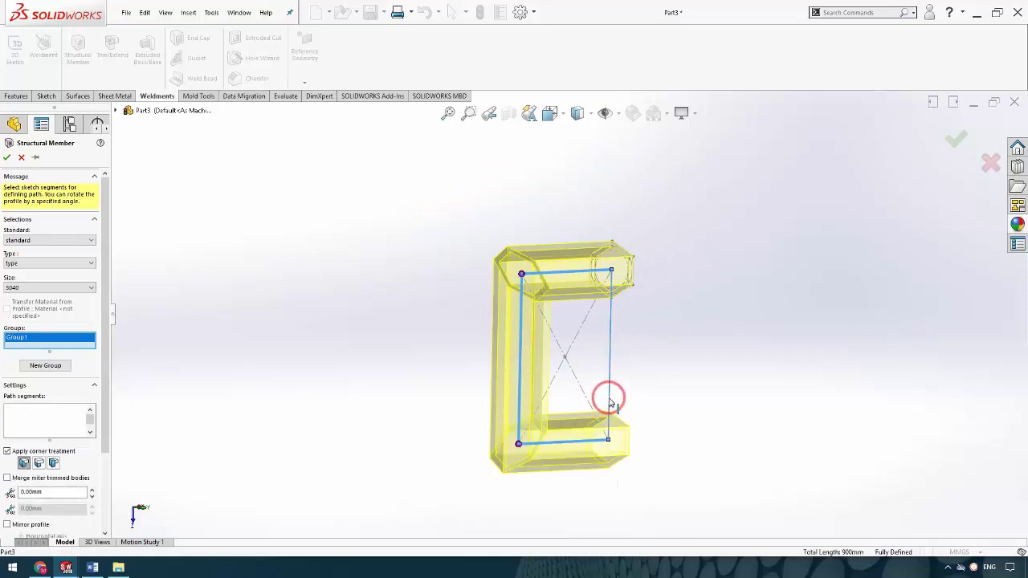
pyautogui.click(610, 404)
pyautogui.click(958, 143)
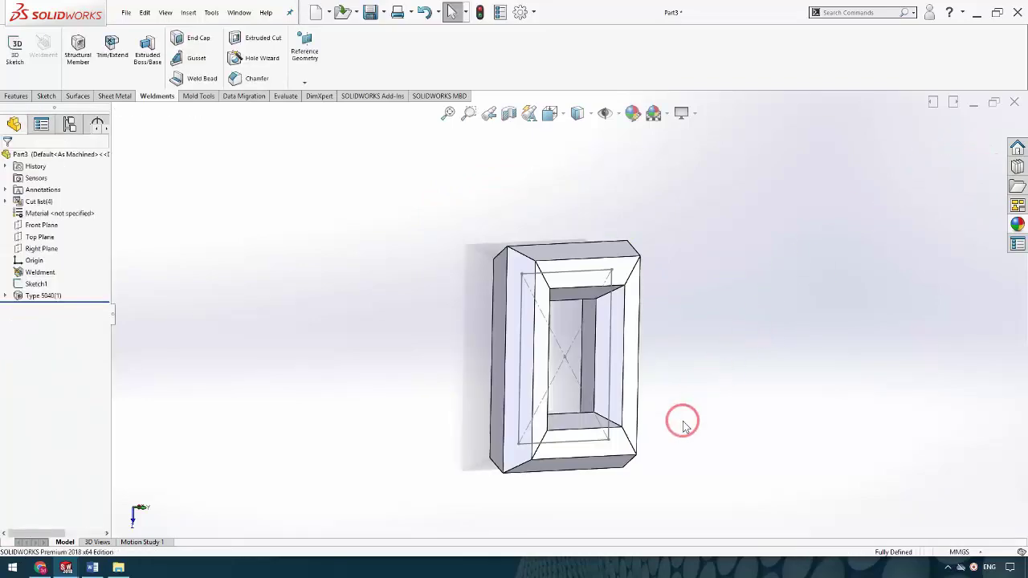